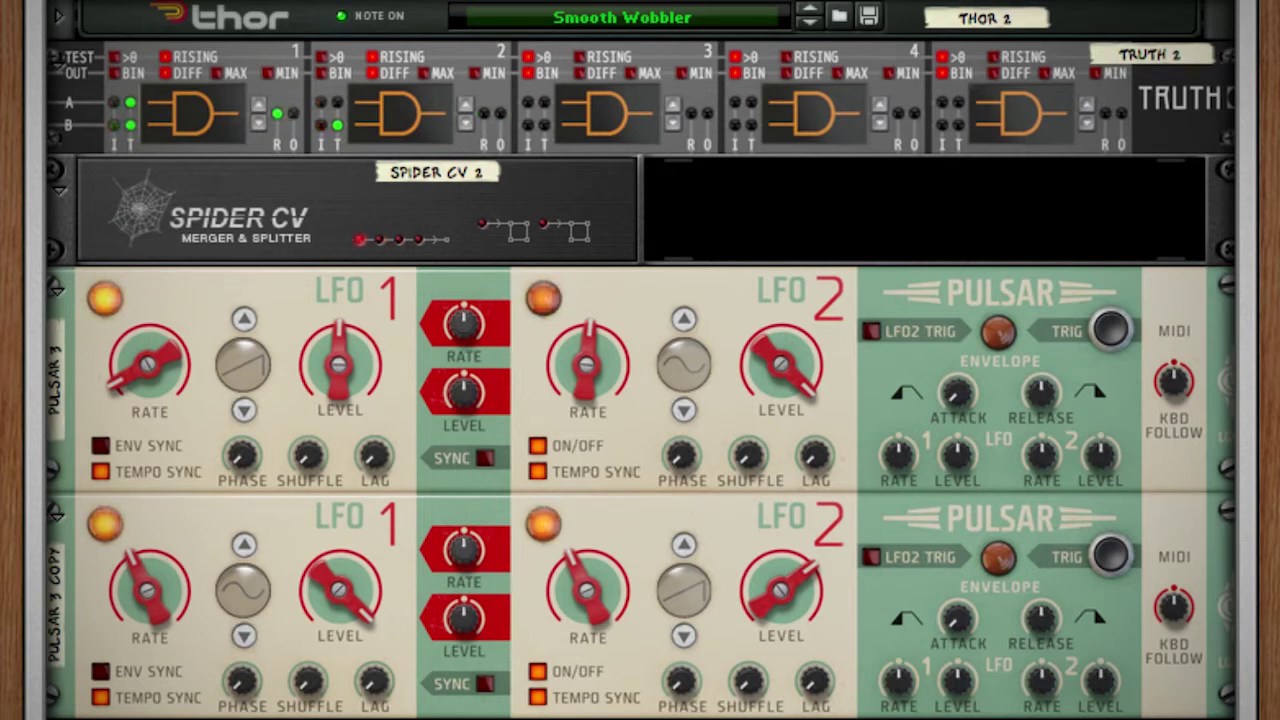
- Leave the example rack for a new, empty Combinator 1 with the Init Patch
mouse_move(323, 400)
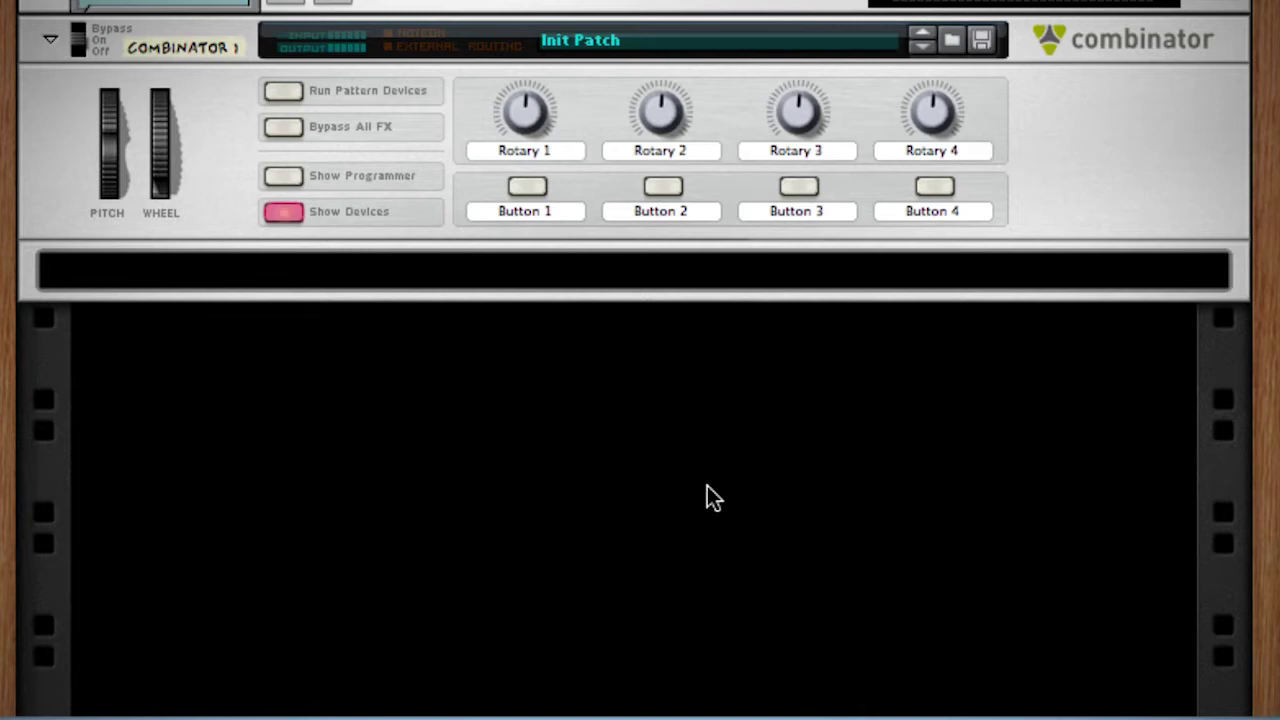
- Add a Thor Polysonic Synthesizer to the Combinator
right_click(273, 272)
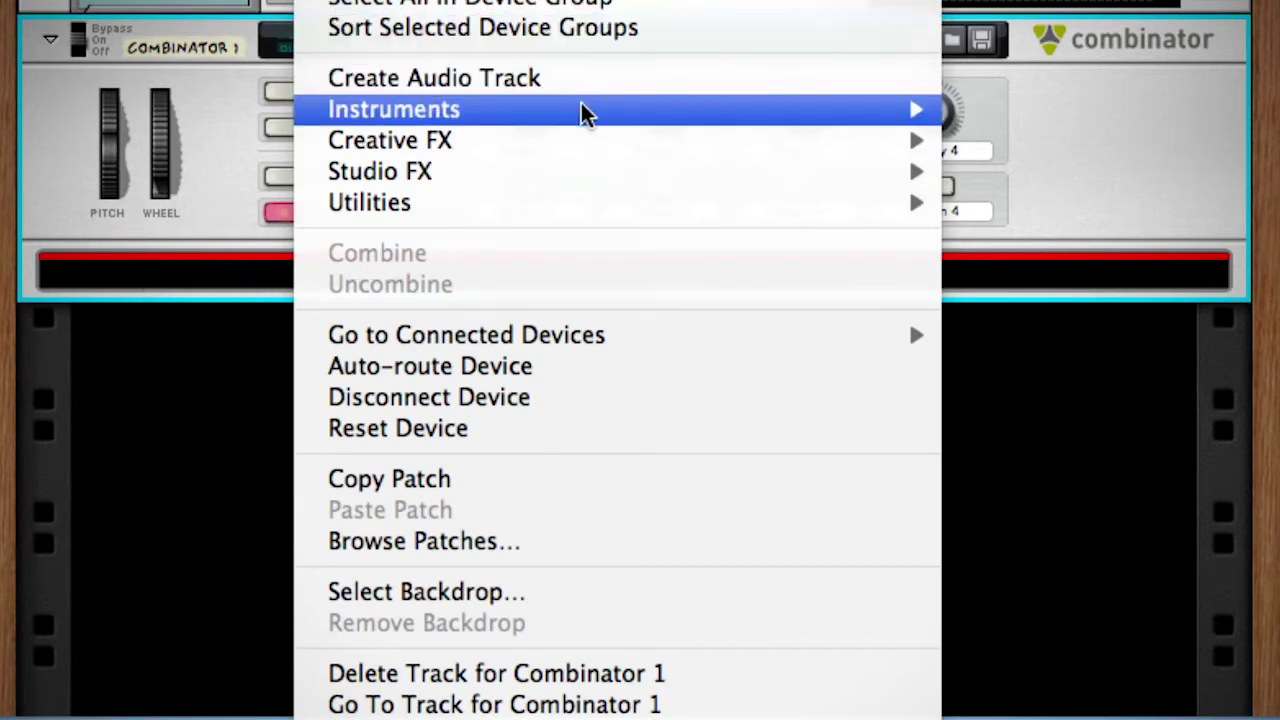
mouse_move(585, 113)
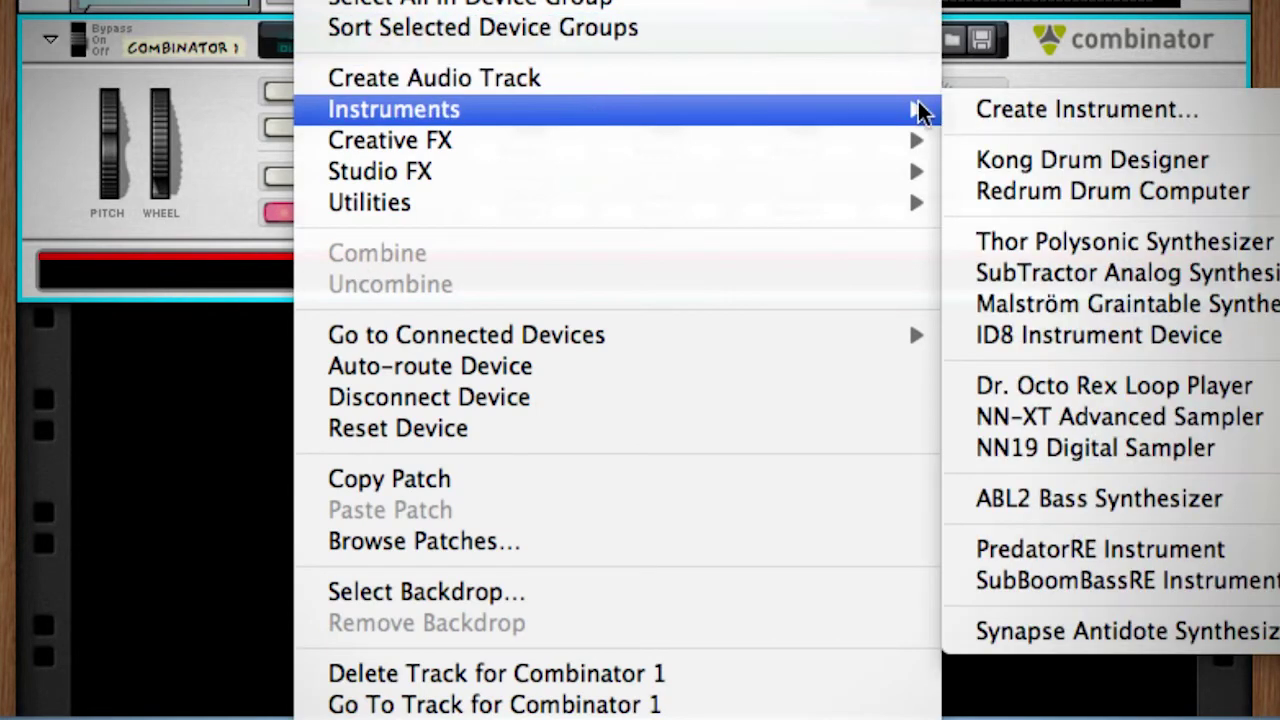
left_click(1080, 243)
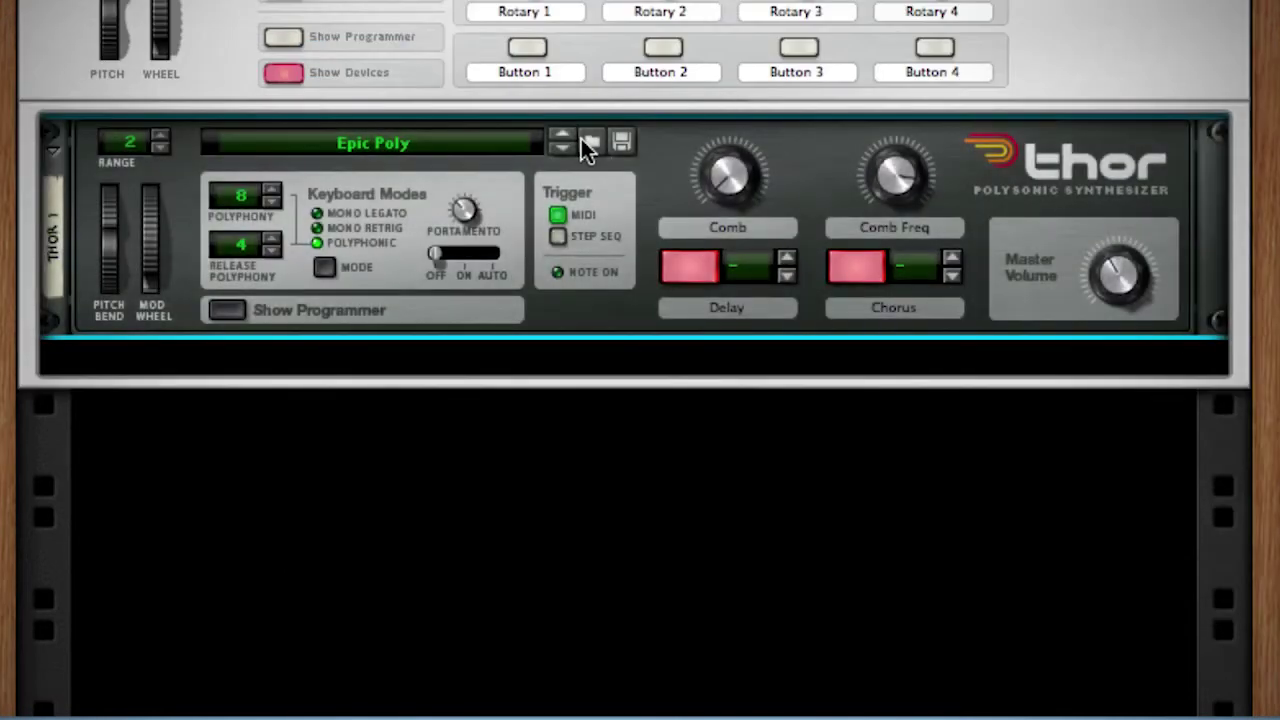
- Load Thor's Smooth Wobbler patch and switch Auto Wobble off
left_click(561, 151)
left_click(561, 151)
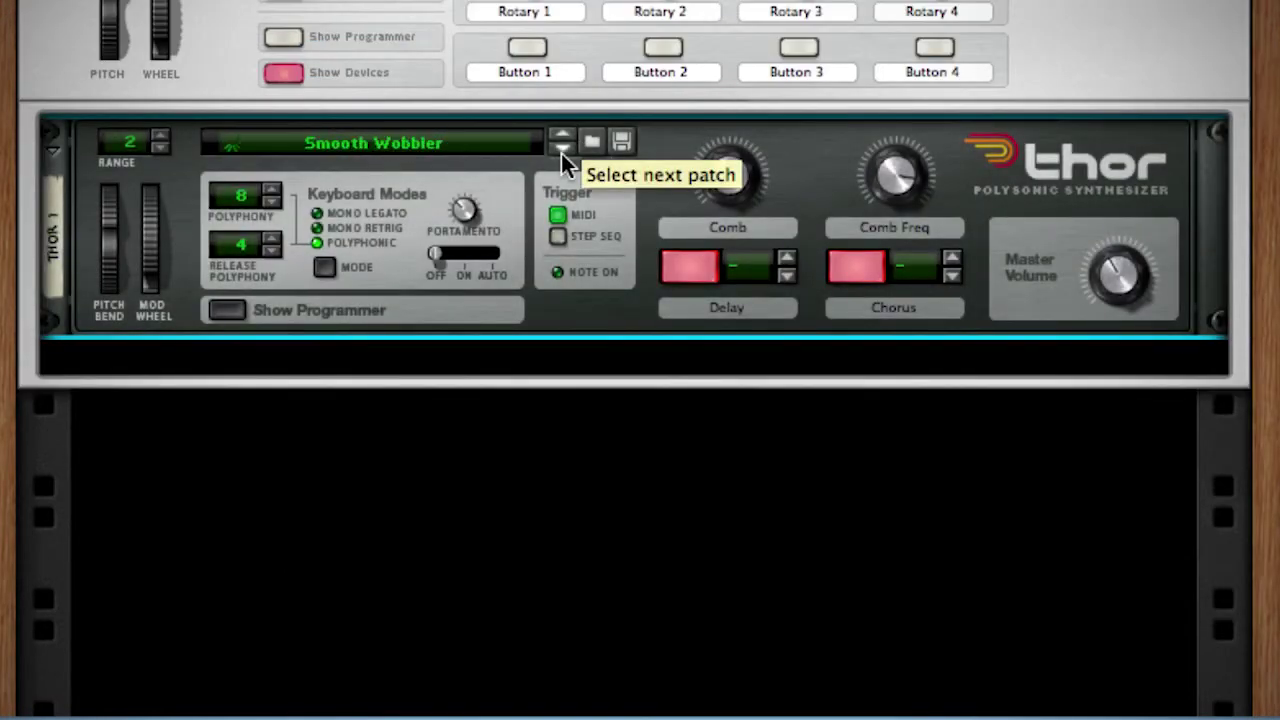
left_click(561, 151)
left_click(561, 137)
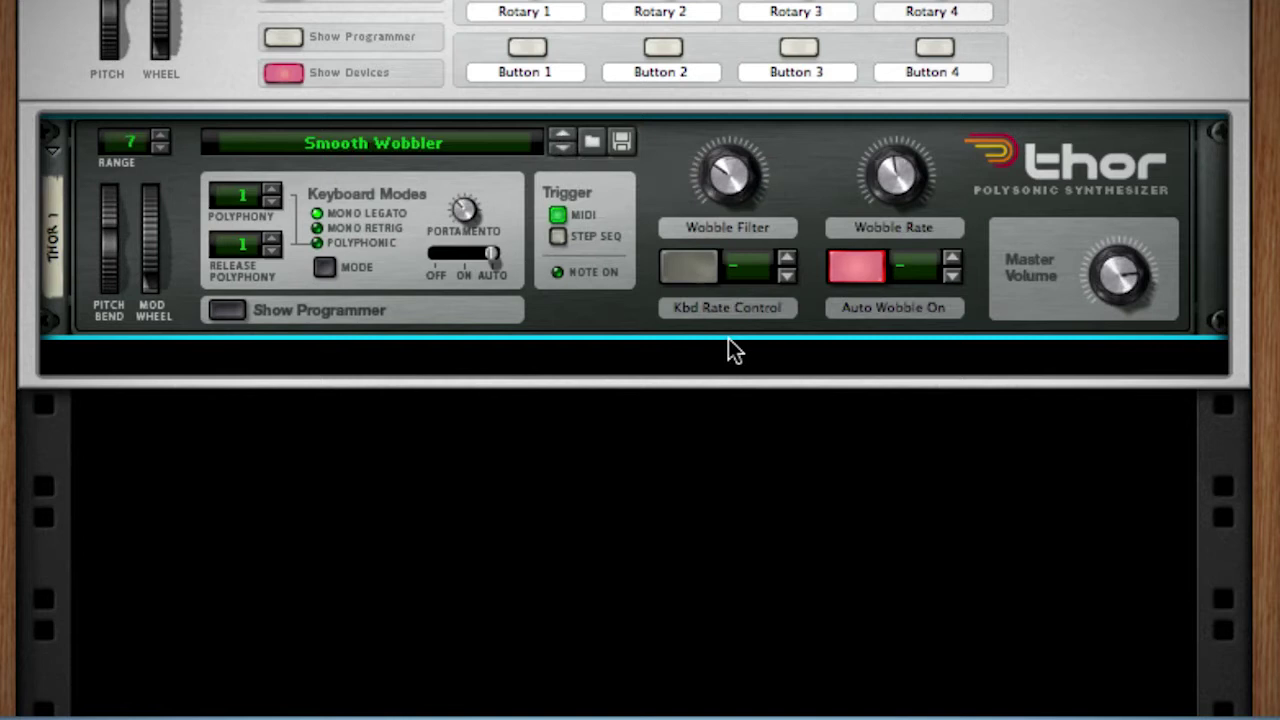
left_click(841, 274)
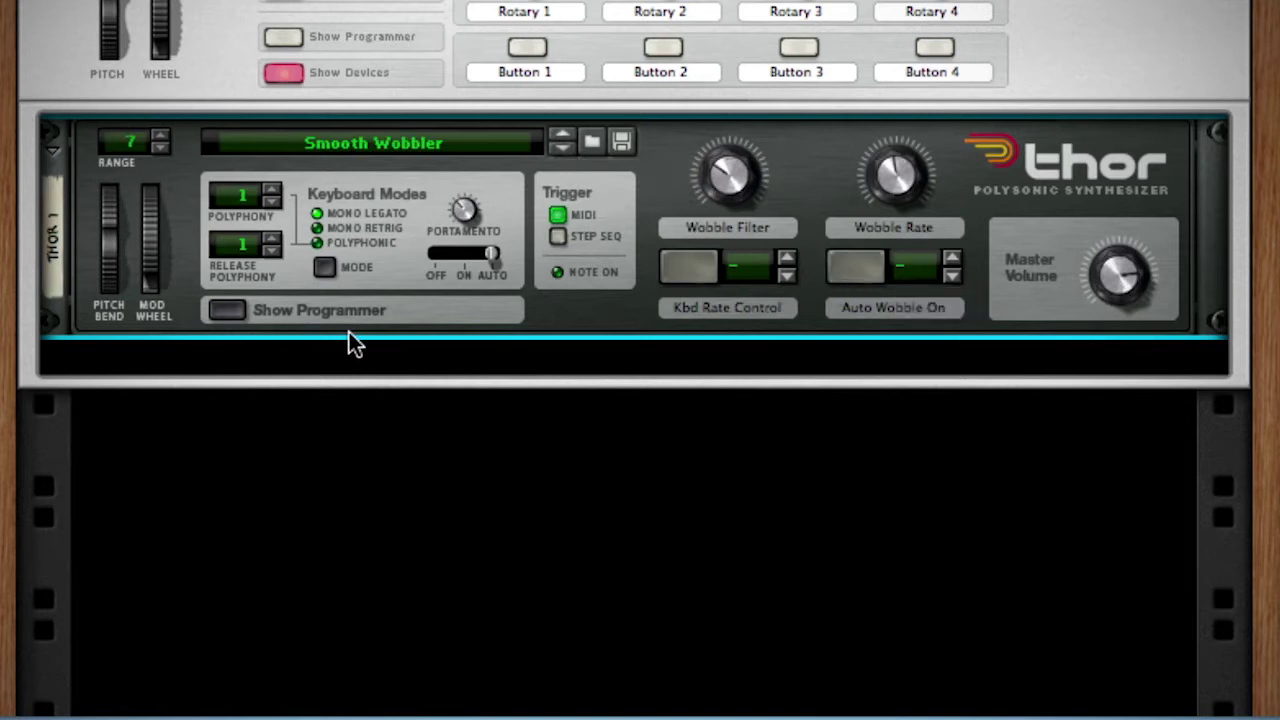
- Add a Truth Logic Gate under Thor and a Spider CV Merger & Splitter under Truth
right_click(500, 364)
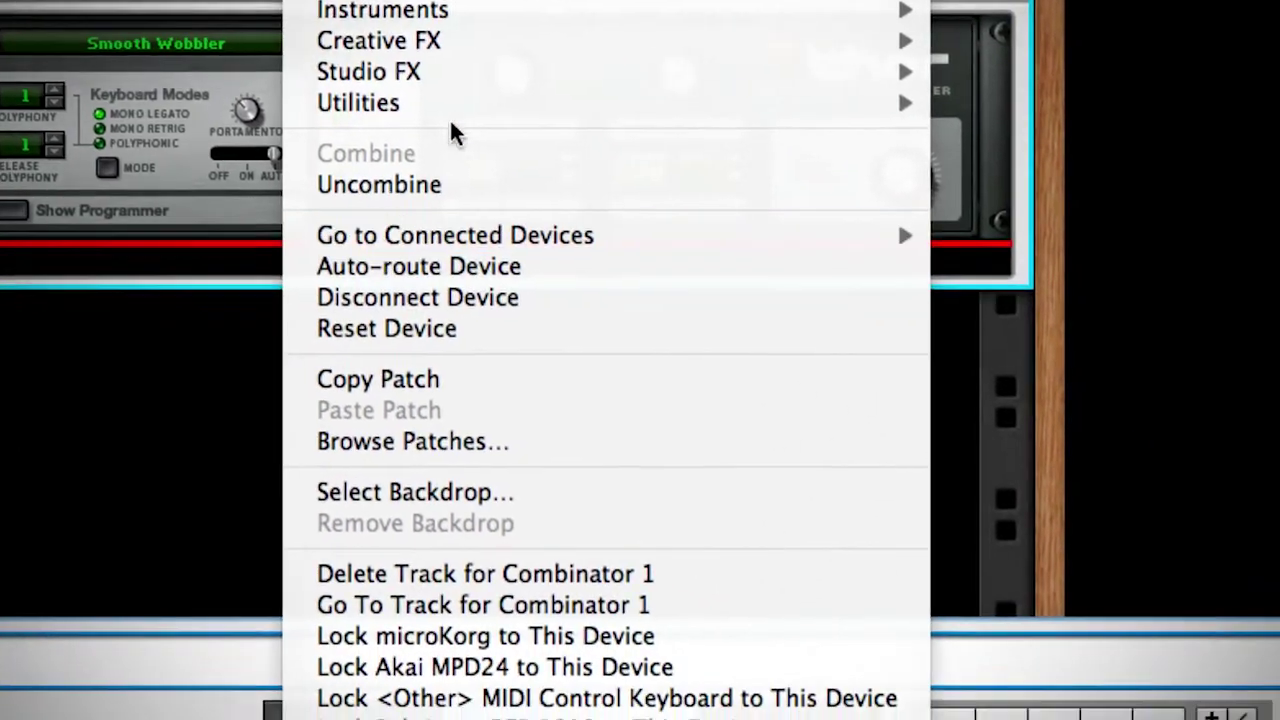
mouse_move(677, 205)
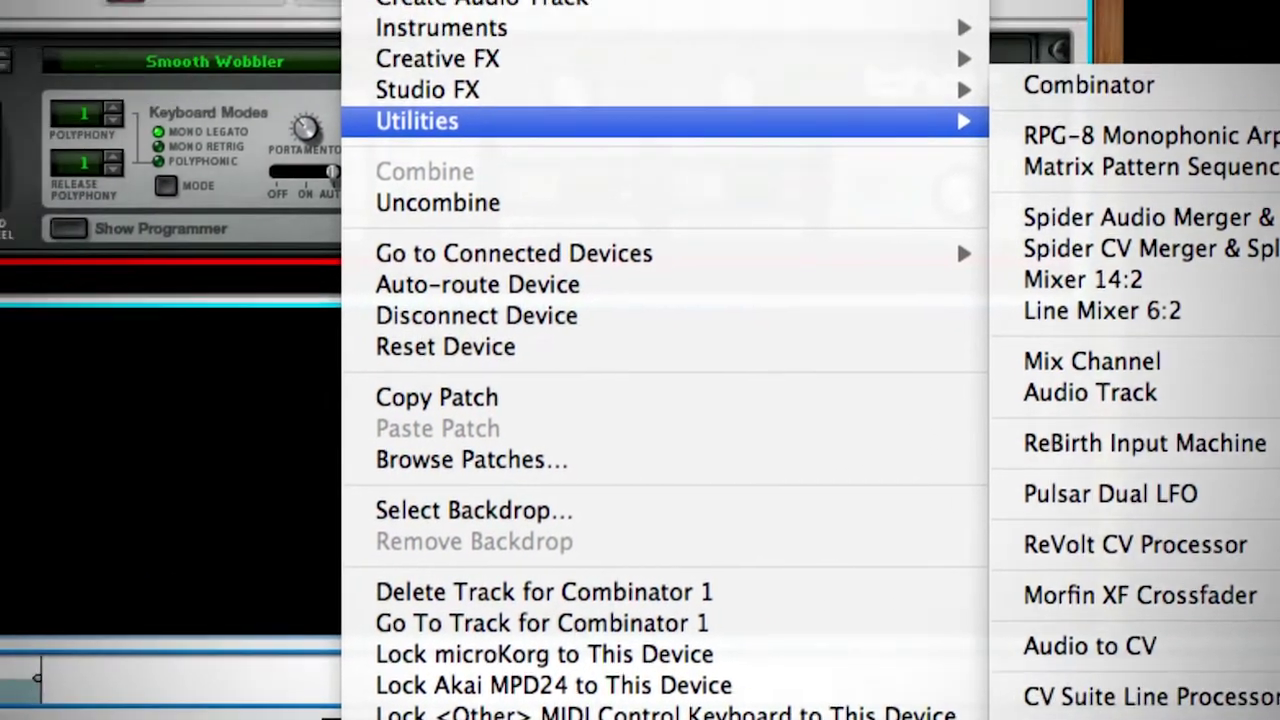
left_click(1100, 698)
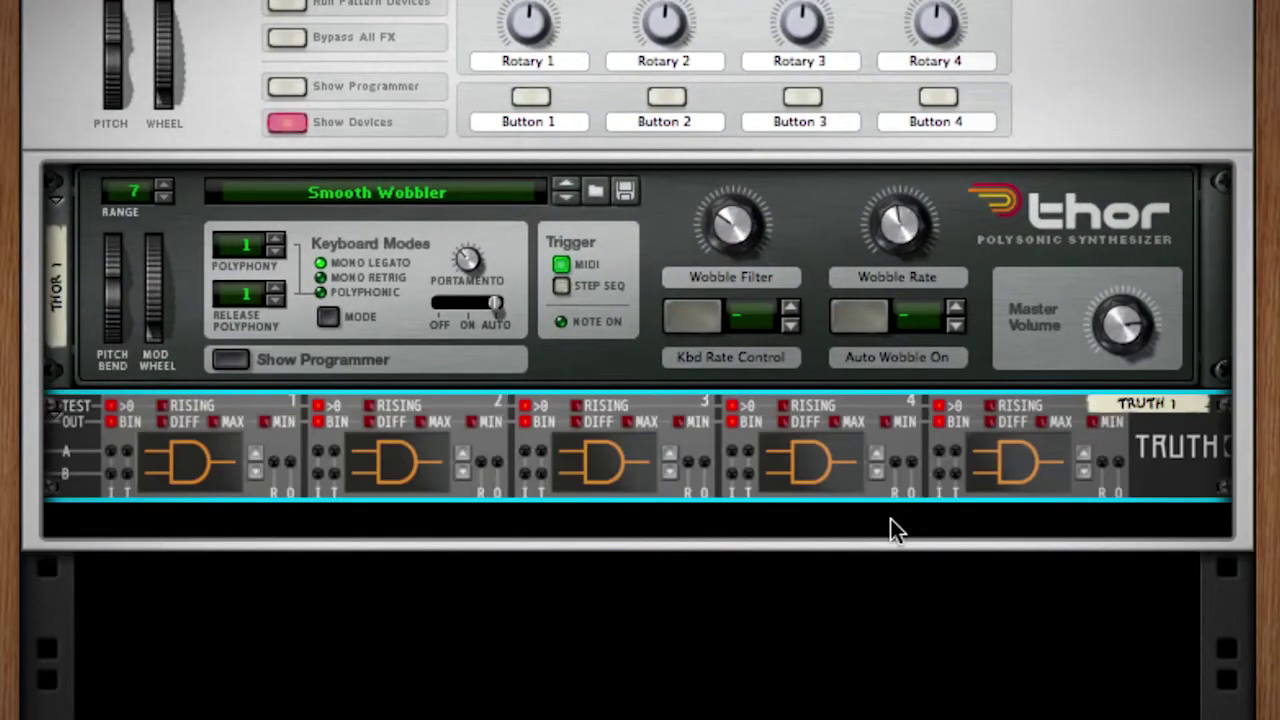
right_click(886, 519)
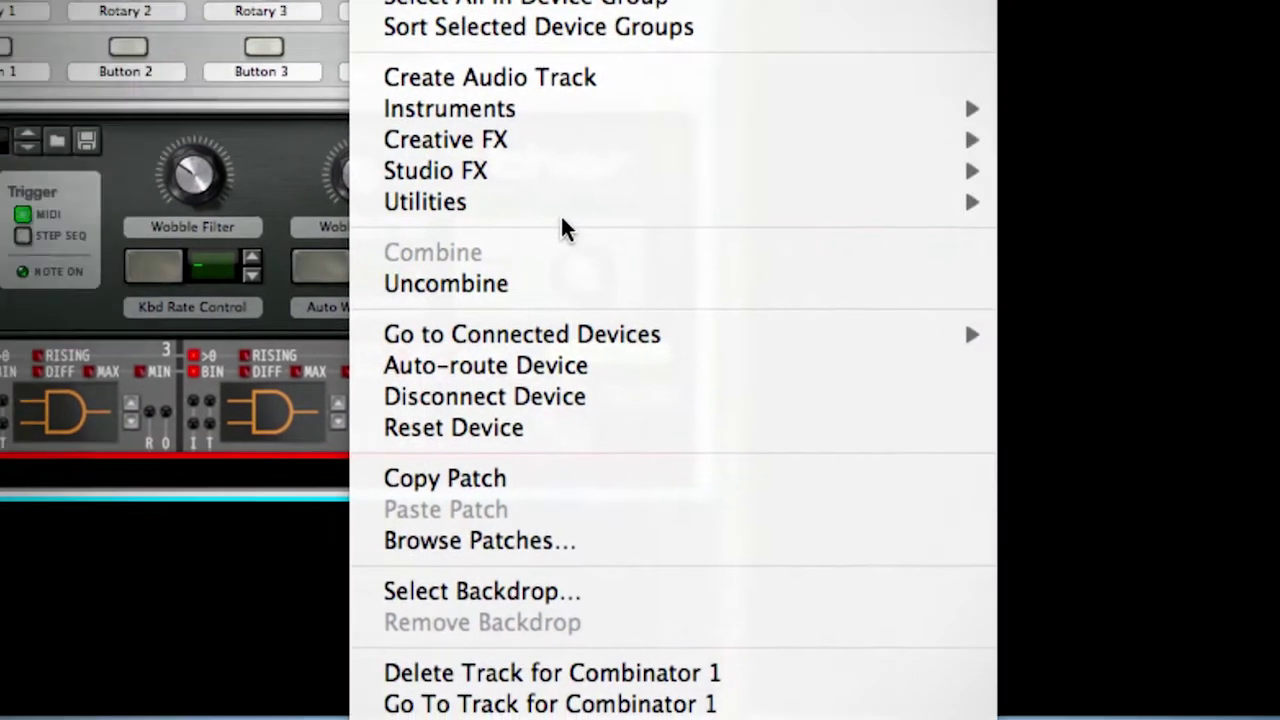
mouse_move(564, 204)
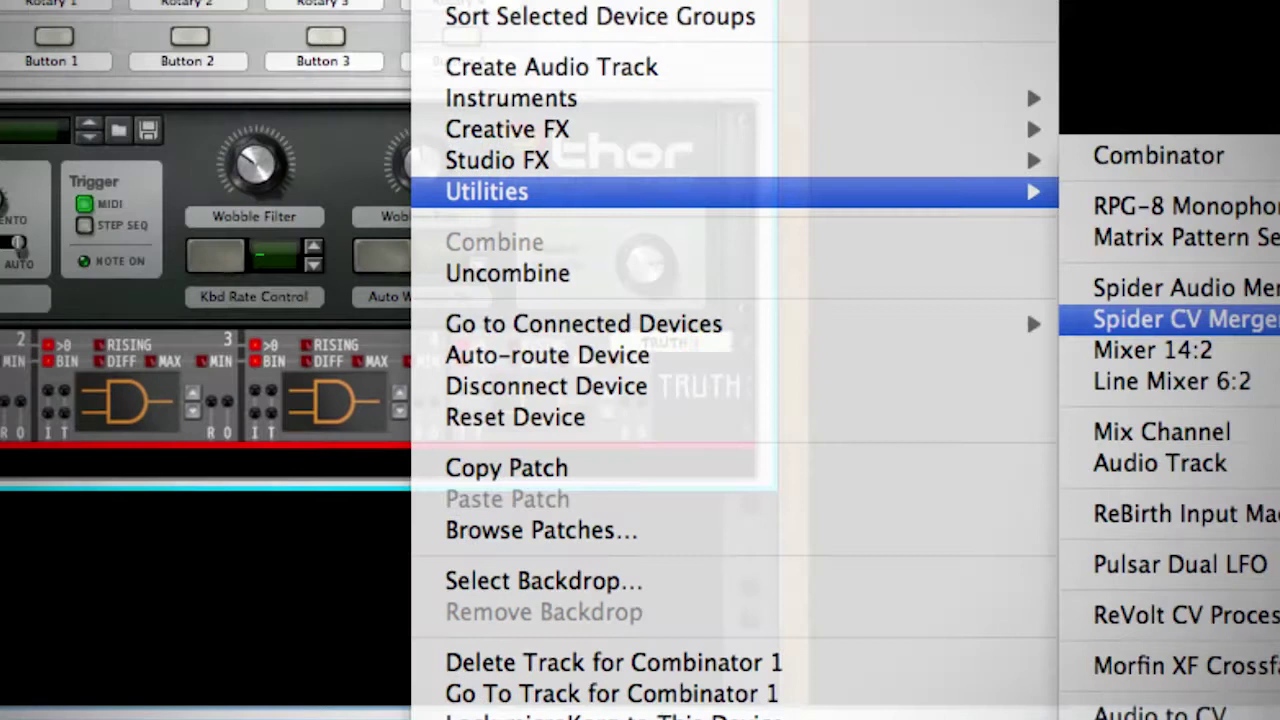
left_click(1045, 318)
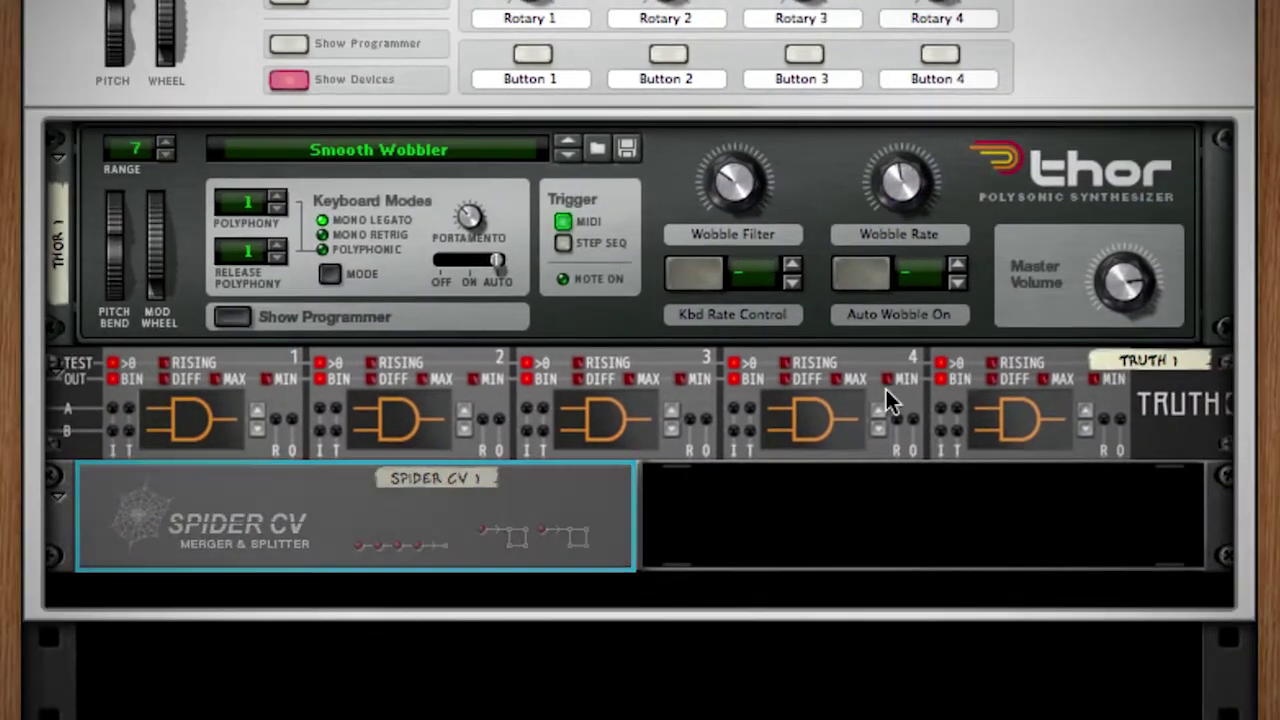
- Add a Pulsar Dual LFO below the Spider CV
right_click(423, 586)
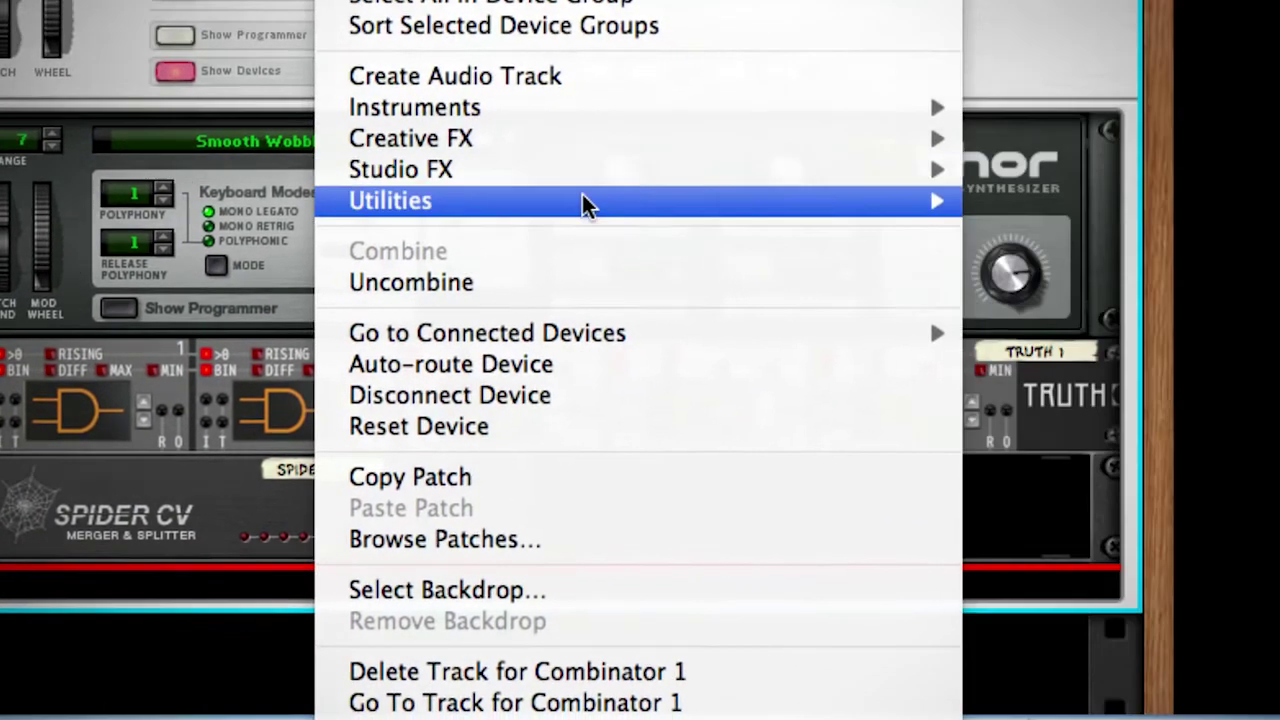
mouse_move(696, 209)
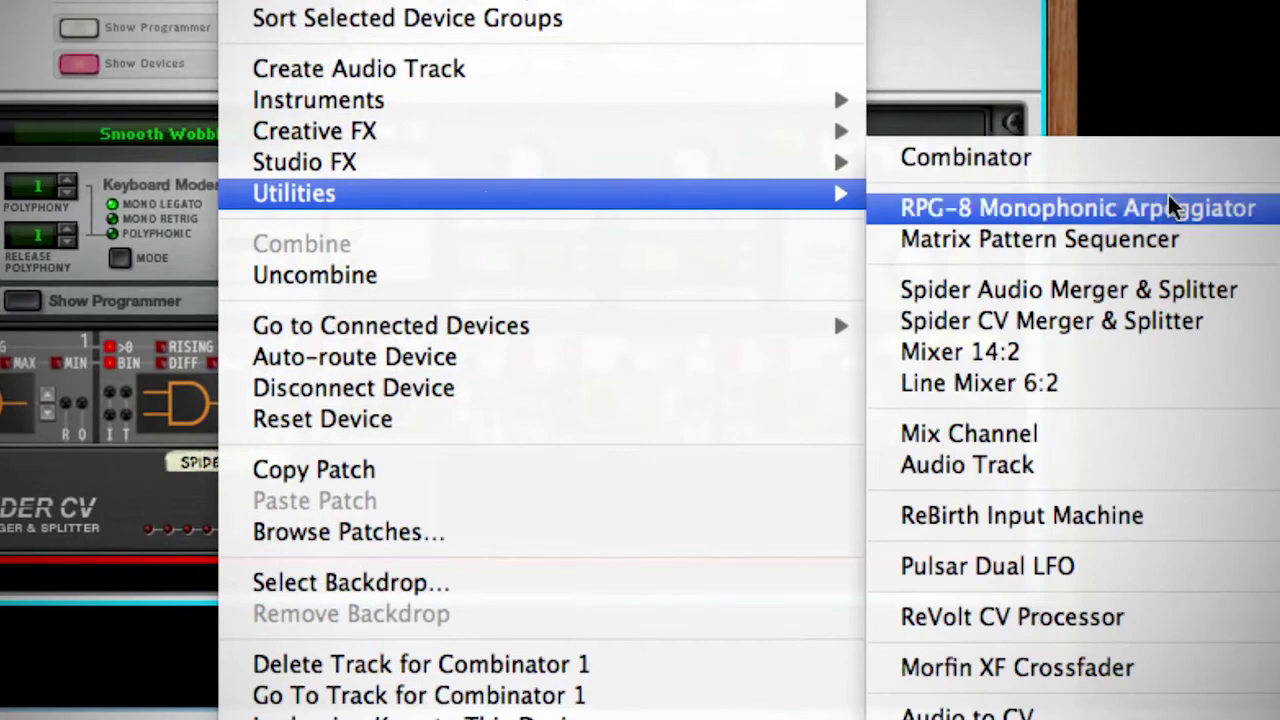
left_click(1134, 565)
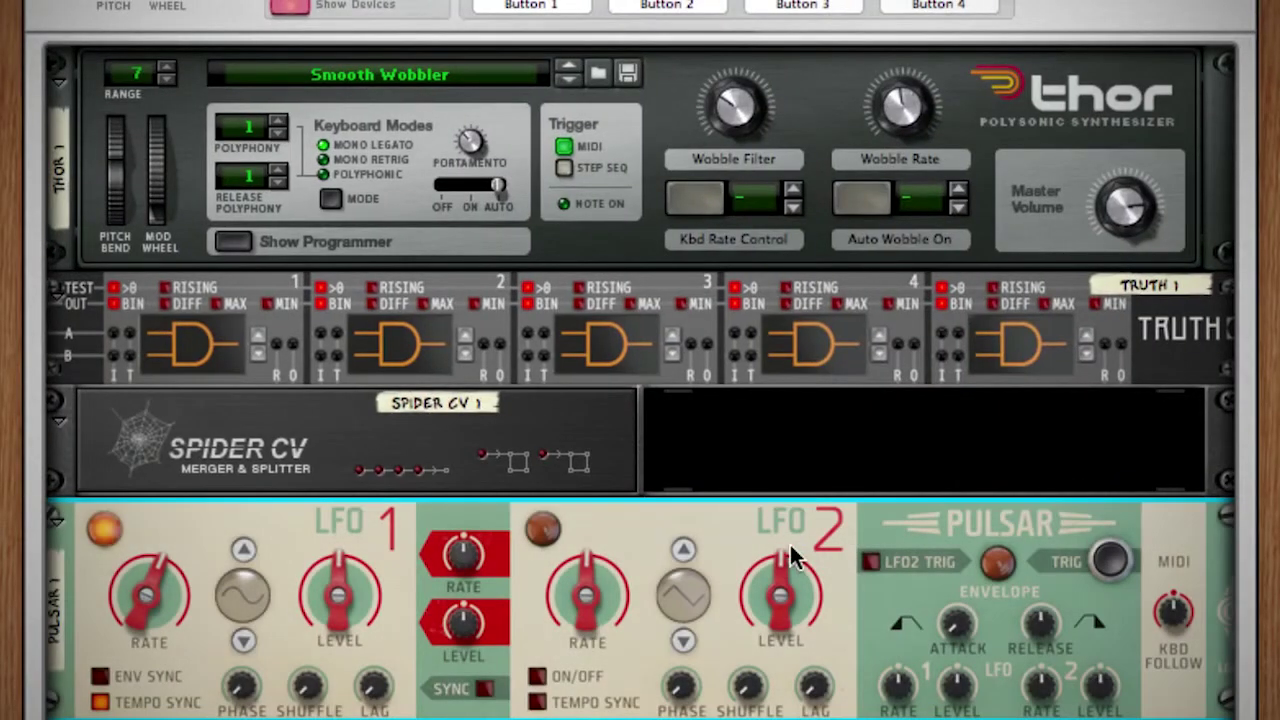
- Duplicate Pulsar 1 with Ctrl+D to create Pulsar 1 Copy, then deselect it
key("ctrl+d")
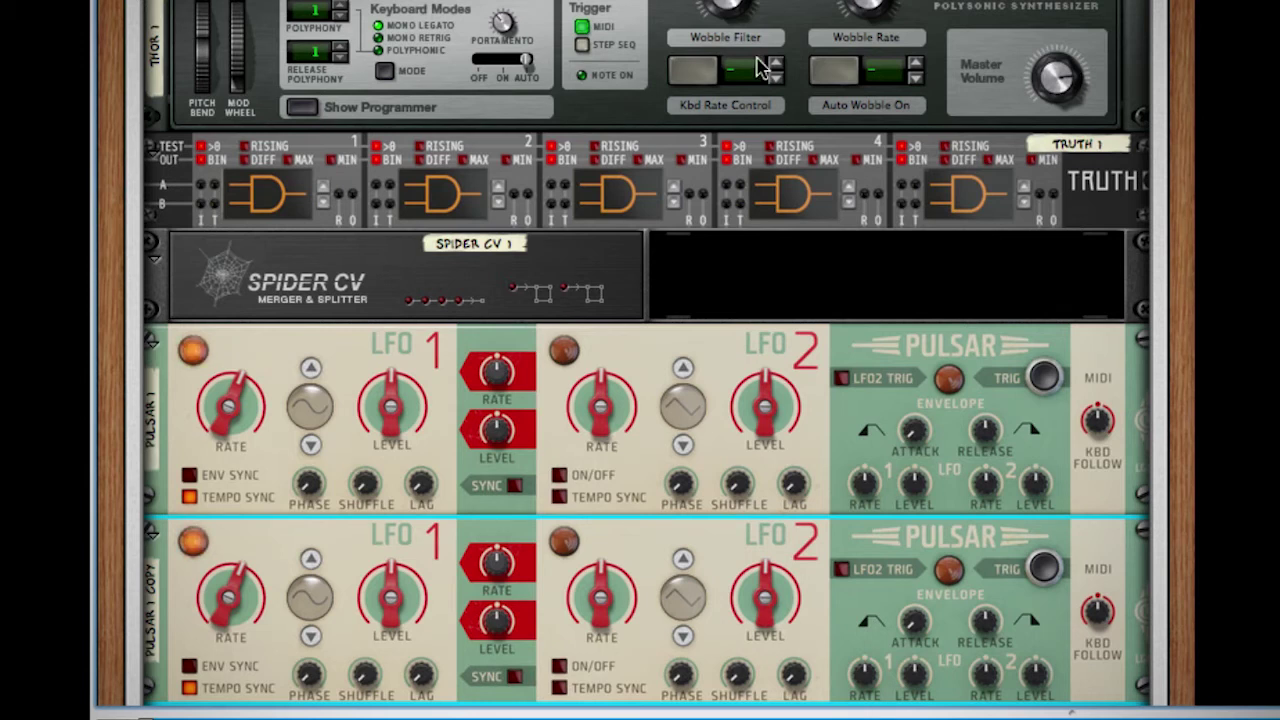
key("Tab")
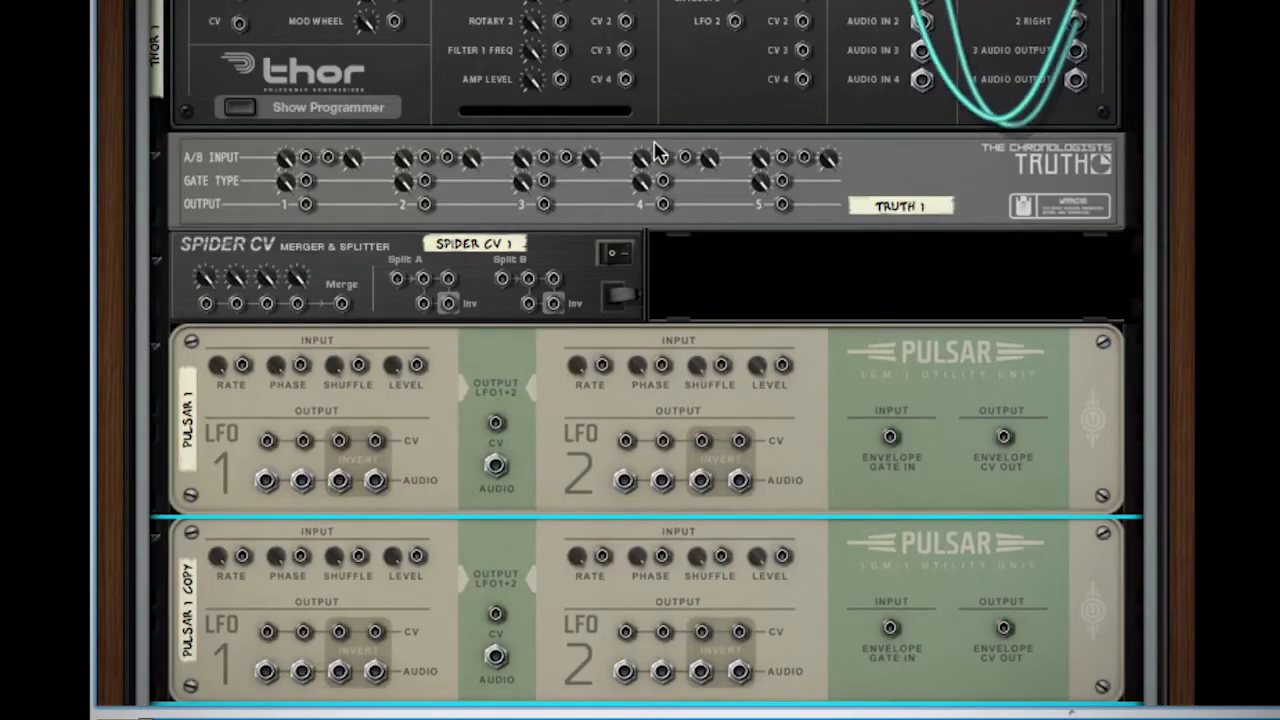
key("Tab")
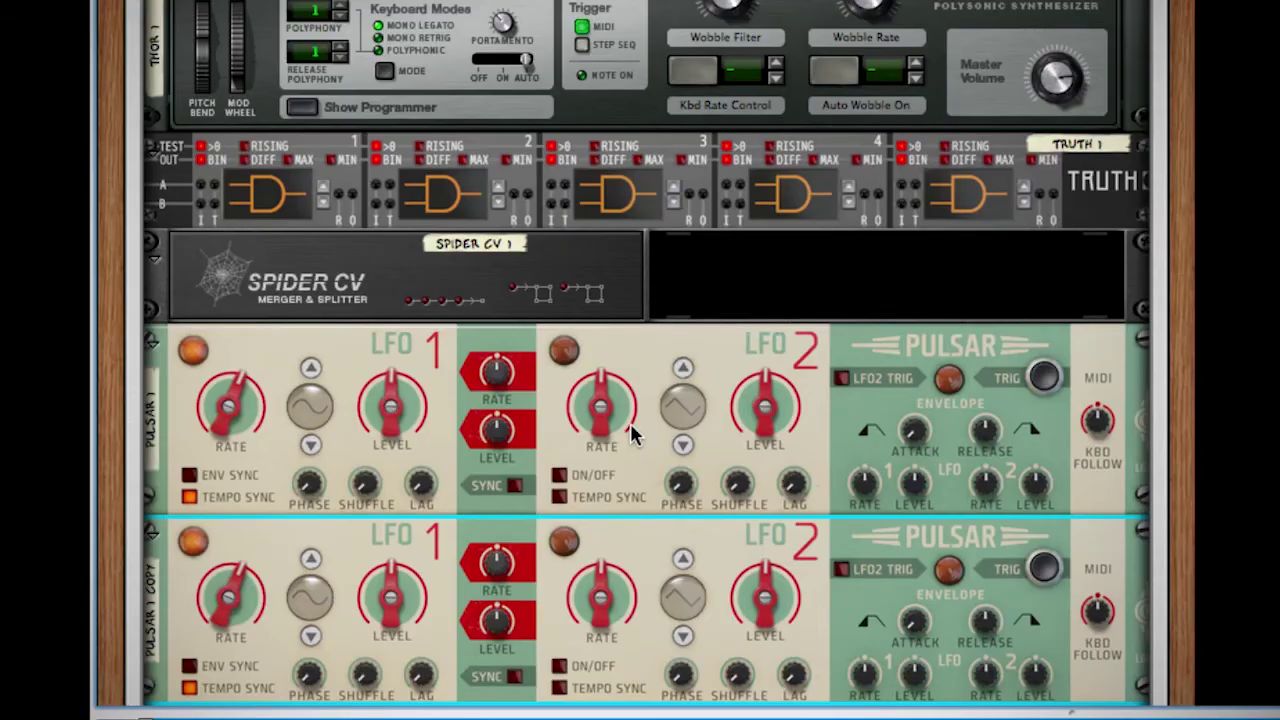
left_click(695, 311)
- On the rack back, cable Pulsar 1's LFO1 and LFO2 to Truth gate 1, and the copy's to gate 2
key("Tab")
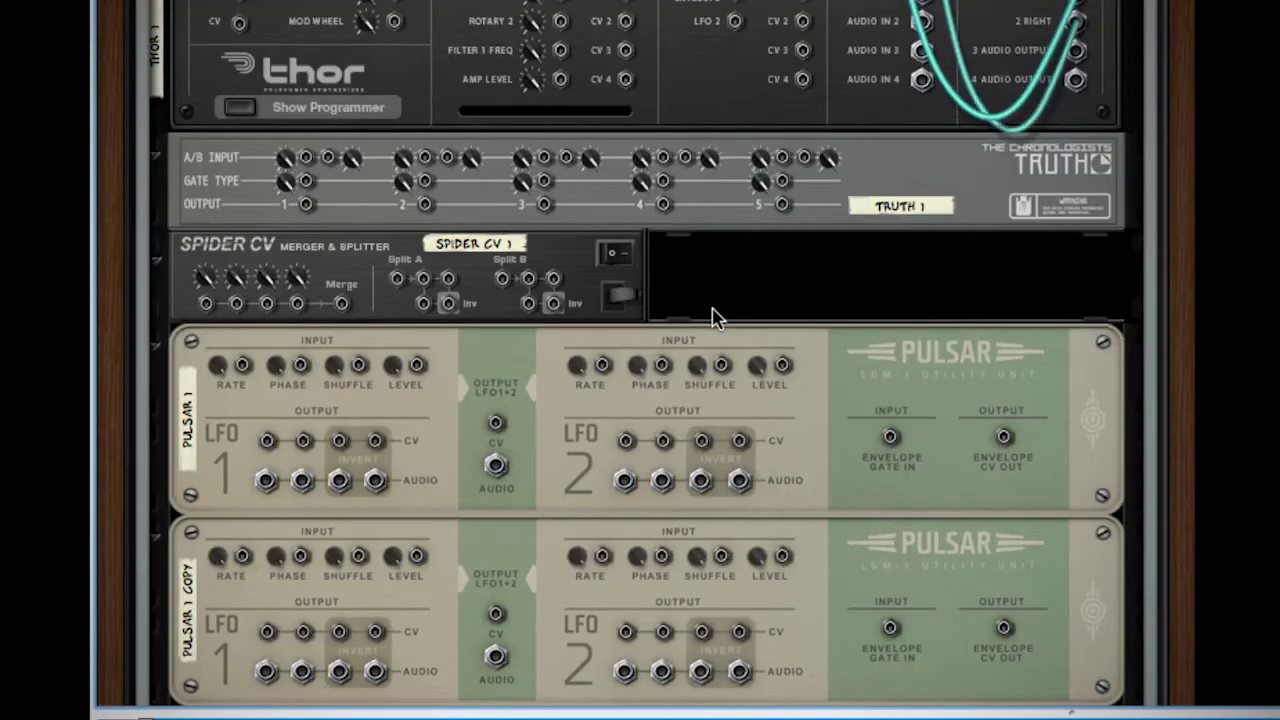
left_click_drag(268, 448, 308, 164)
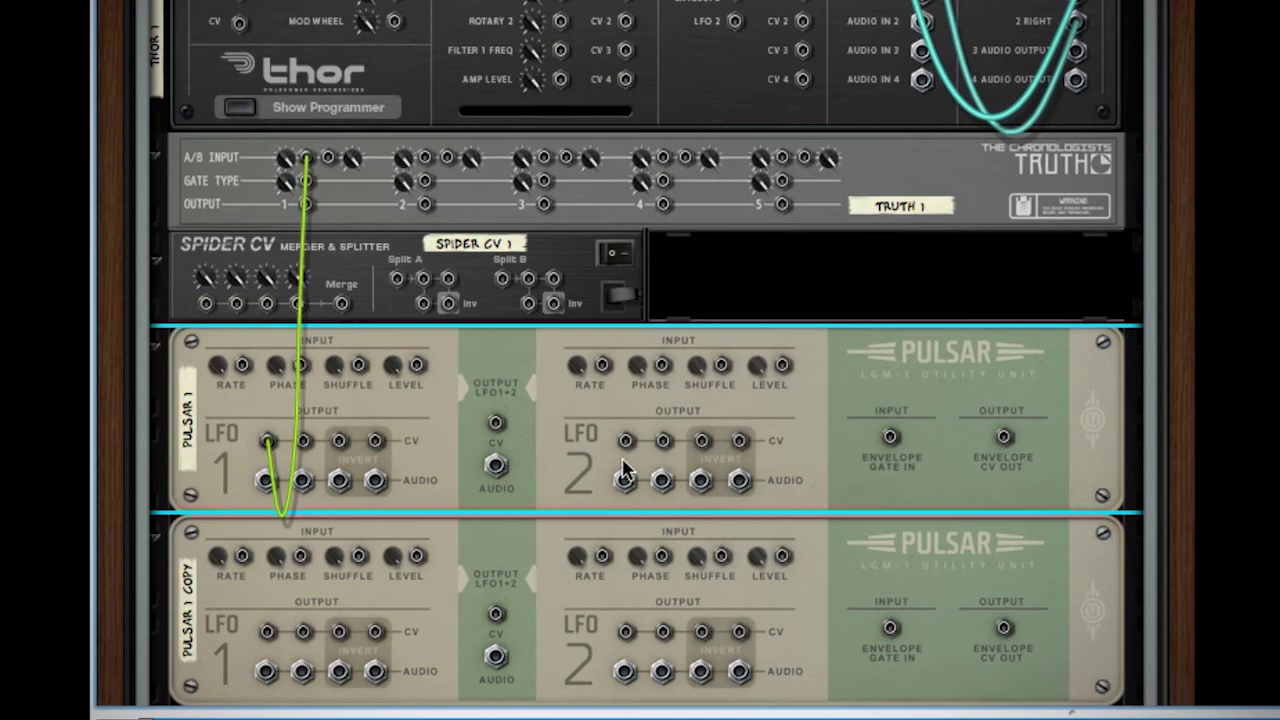
left_click_drag(627, 445, 330, 160)
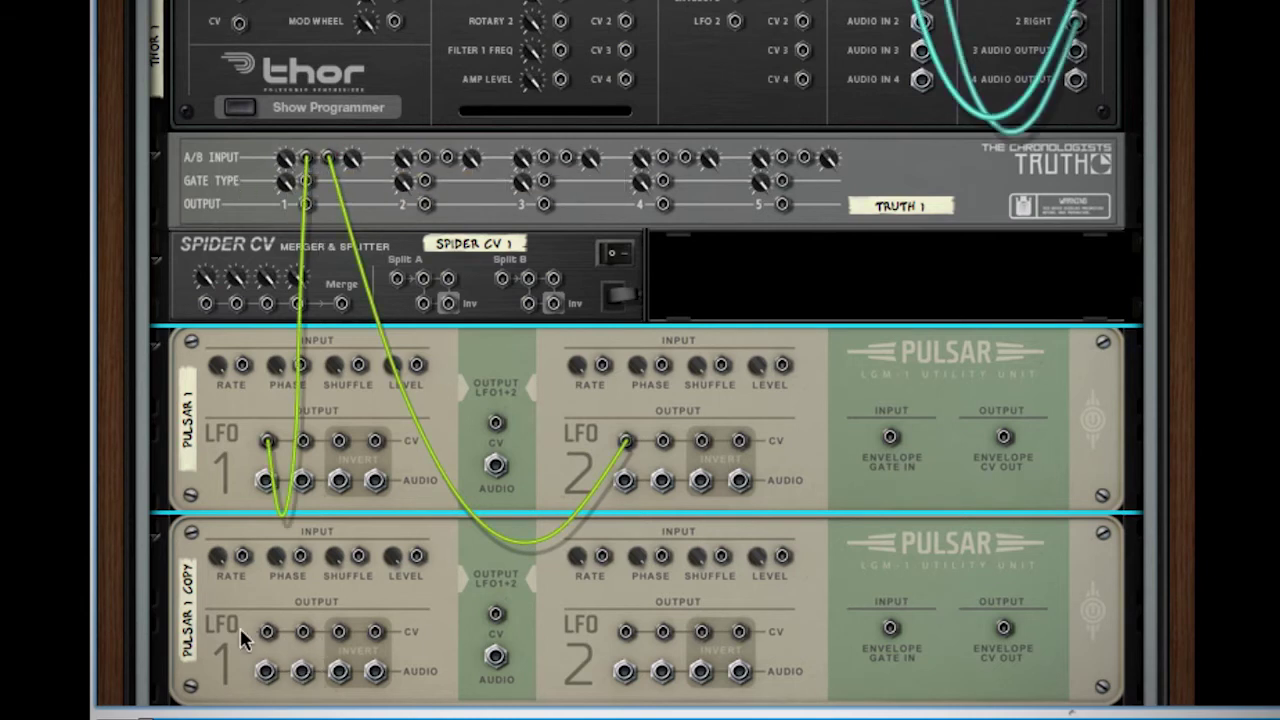
left_click_drag(260, 634, 424, 158)
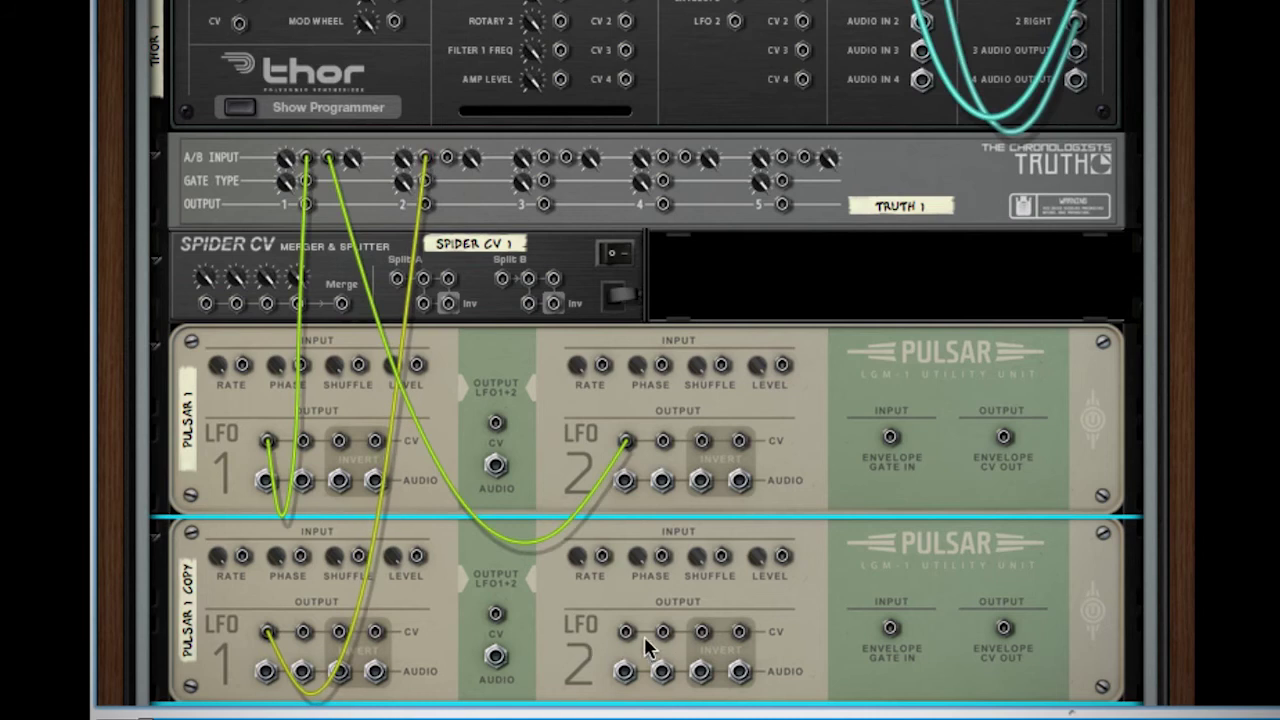
left_click_drag(625, 632, 447, 157)
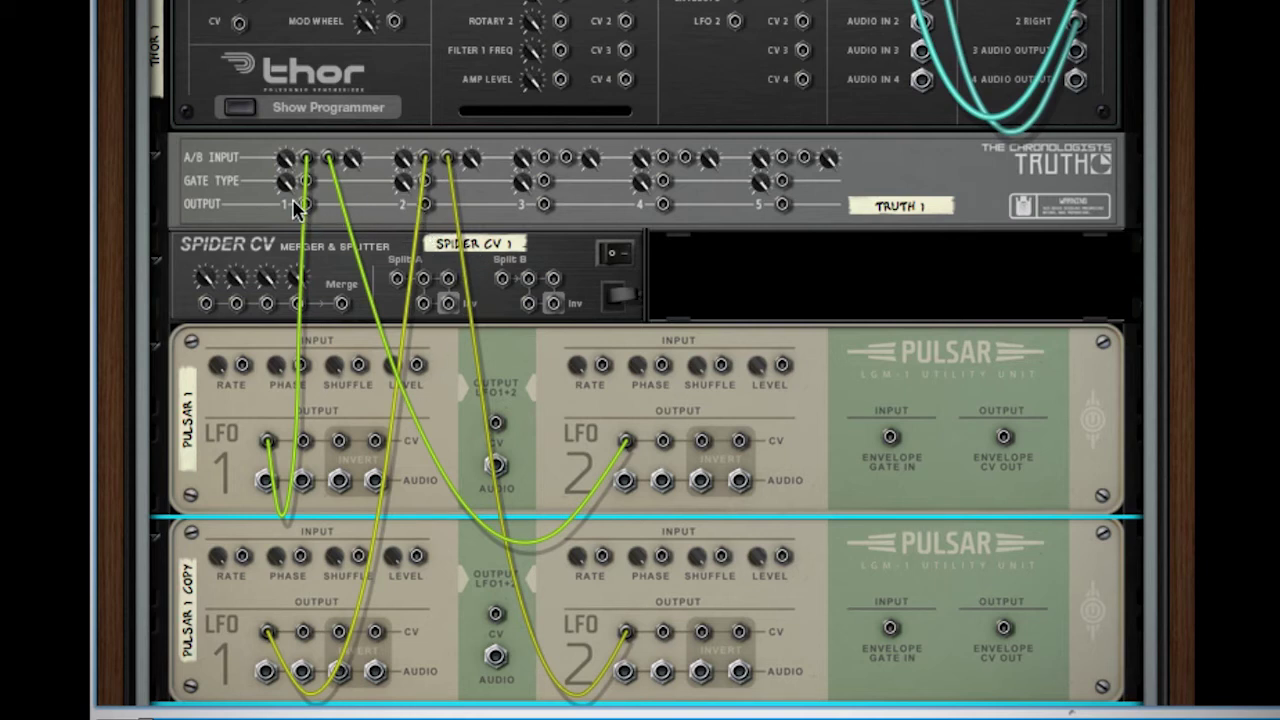
- Cable Truth outputs 1 and 2 into Spider CV merge inputs 1 and 2, and the merge output into Thor CV 1
left_click_drag(303, 206, 206, 303)
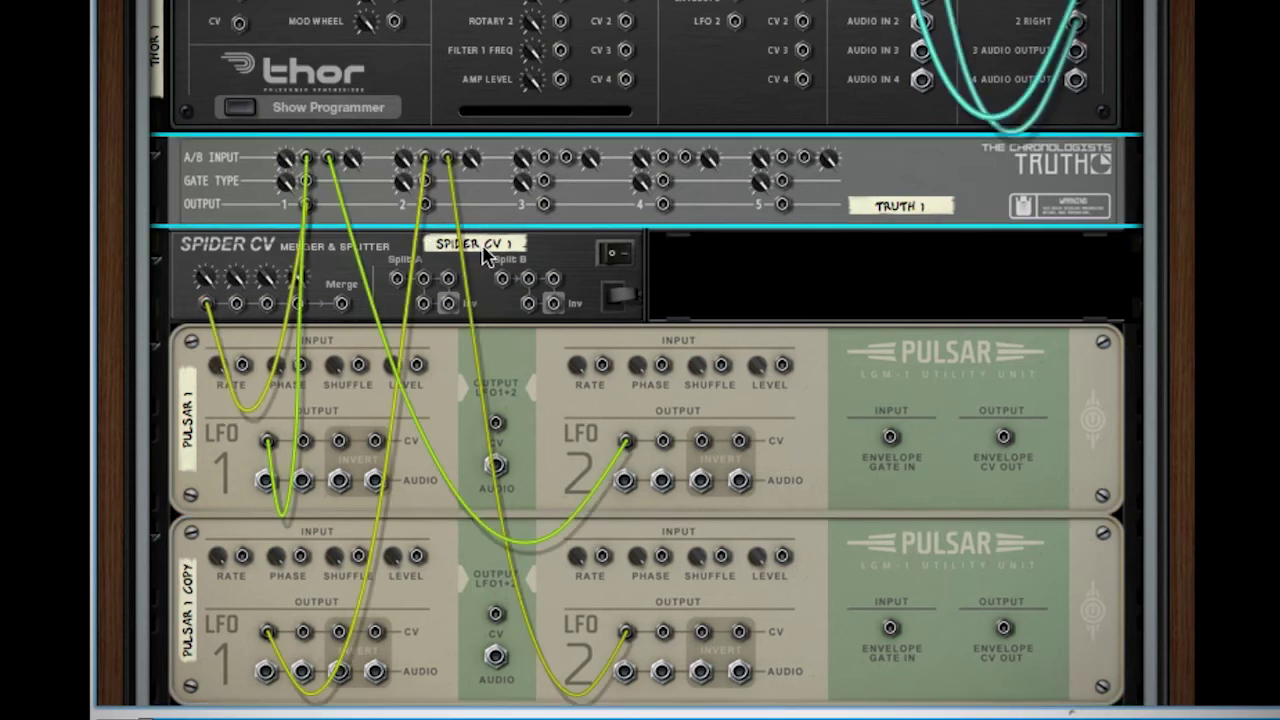
left_click_drag(430, 208, 236, 303)
left_click_drag(341, 304, 625, 44)
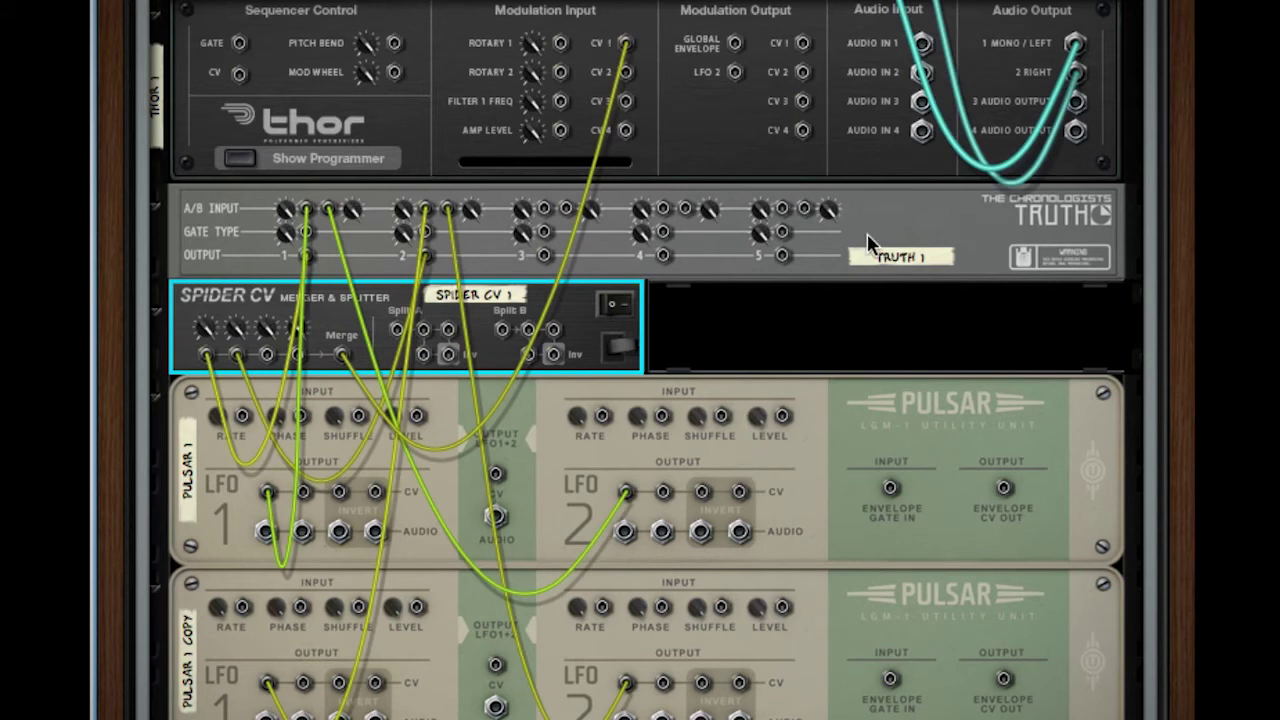
key("Tab")
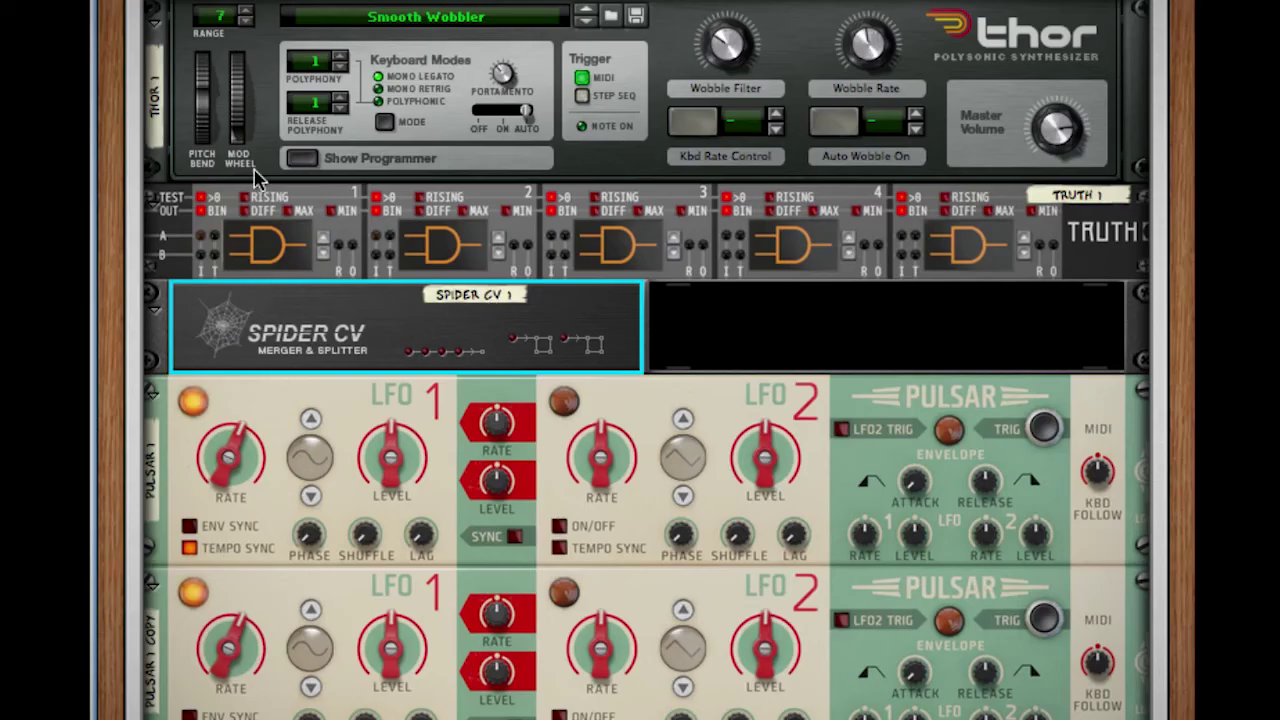
- Add a Thor mod-bus row with source CV In 1, amount 100 and destination Filter 1 Frequency
left_click(297, 161)
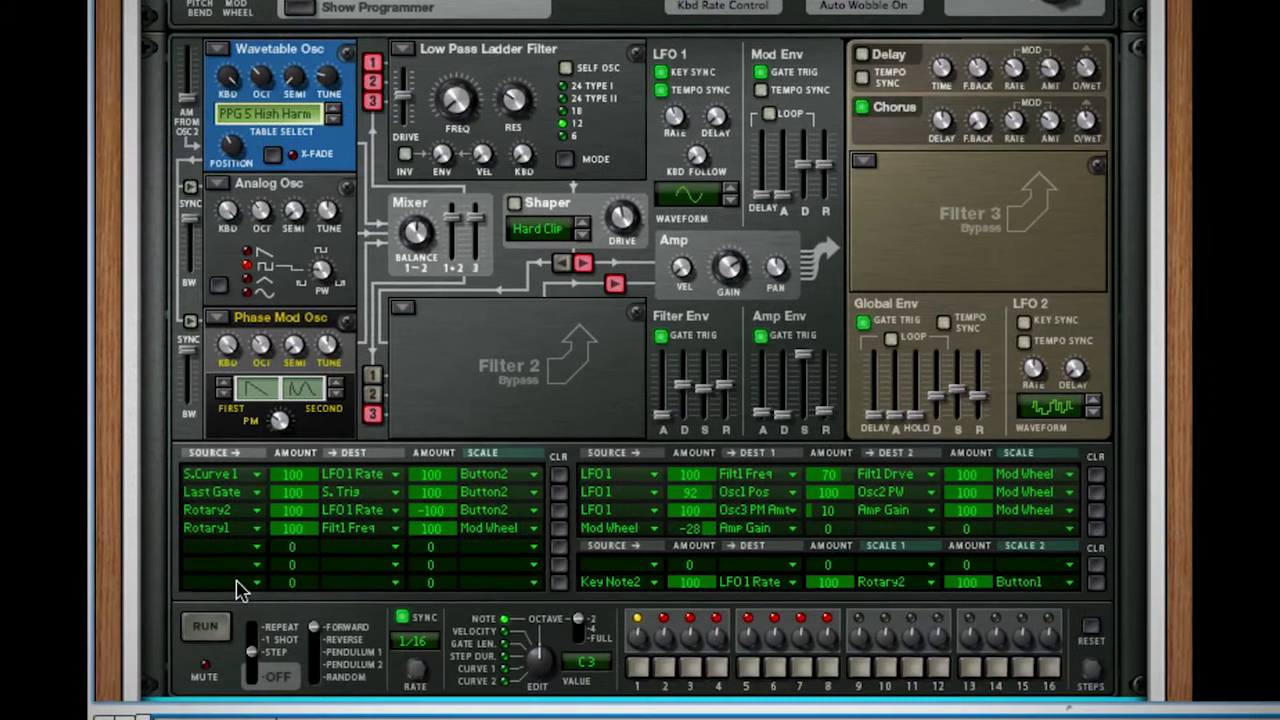
left_click(240, 637)
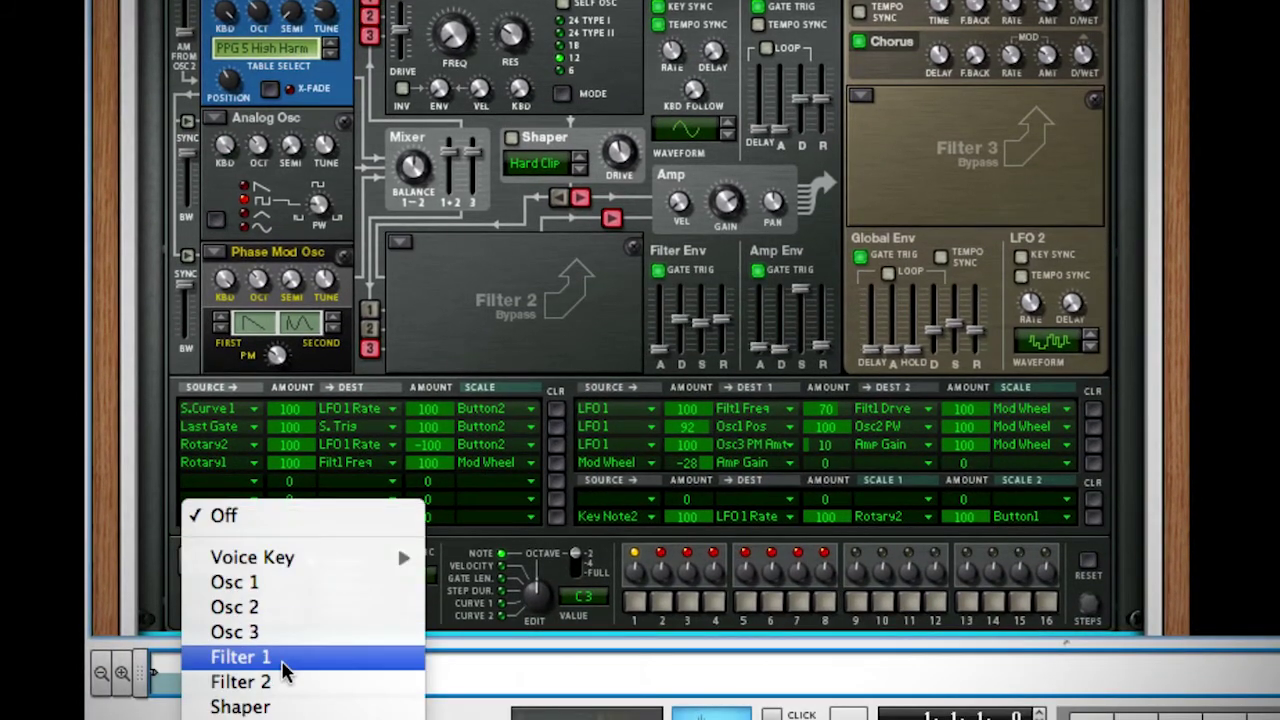
scroll(240, 681, "down", 8)
mouse_move(385, 708)
left_click(452, 685)
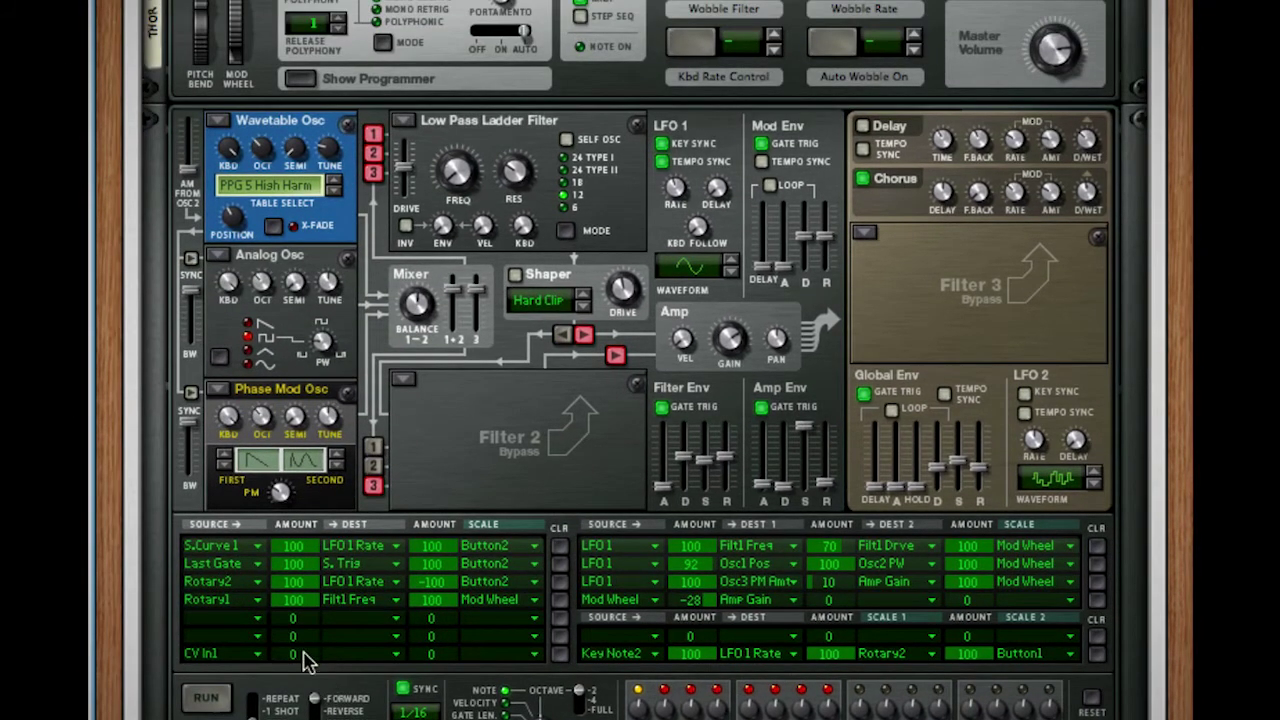
left_click_drag(305, 660, 300, 300)
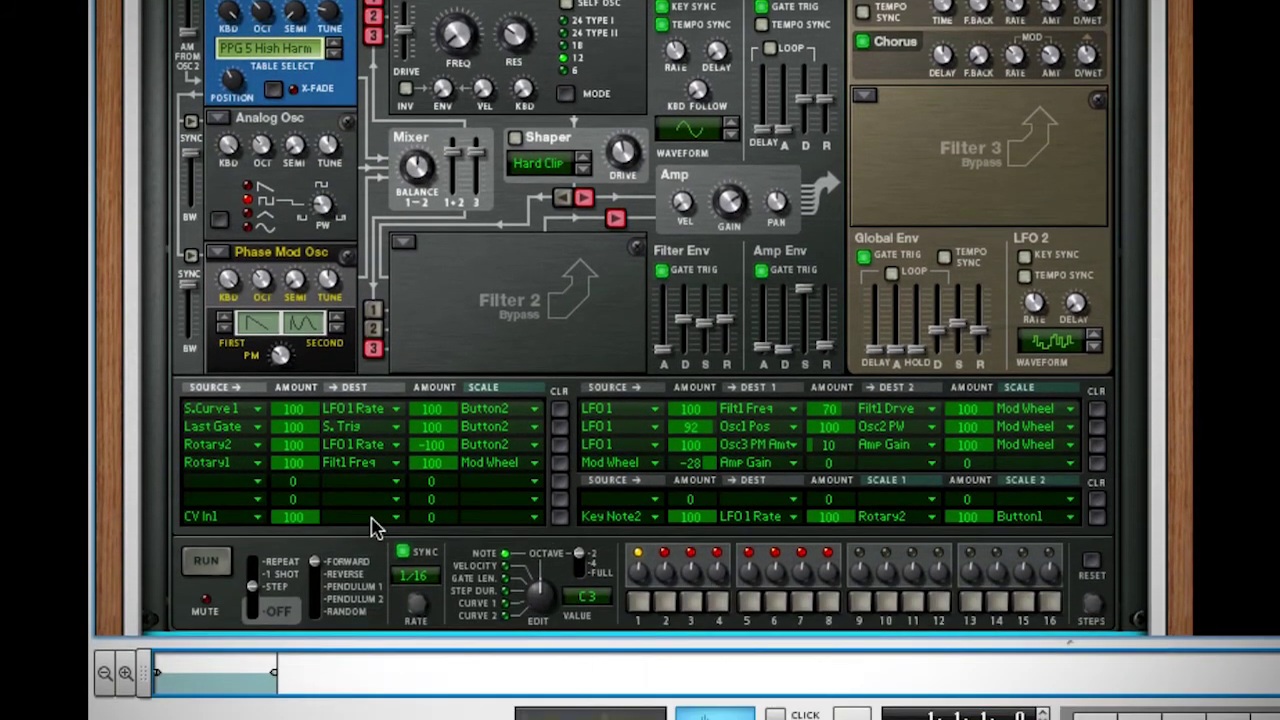
left_click(371, 520)
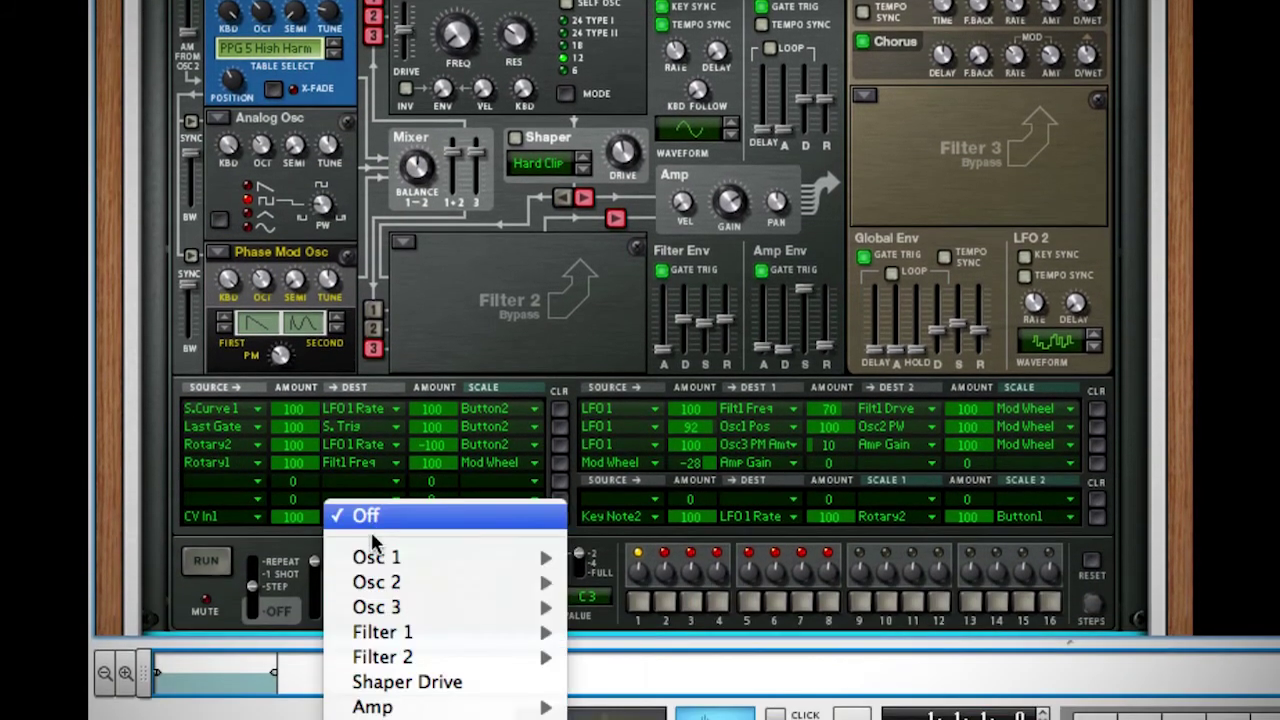
mouse_move(465, 637)
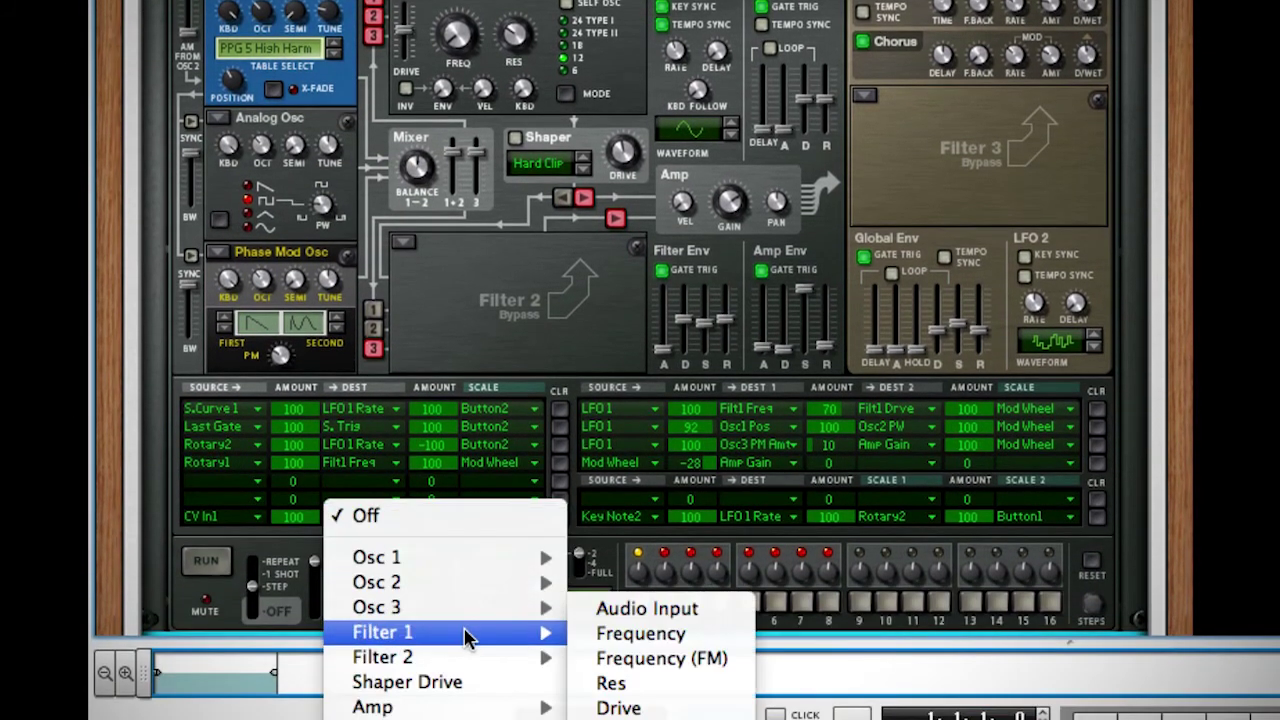
left_click(651, 634)
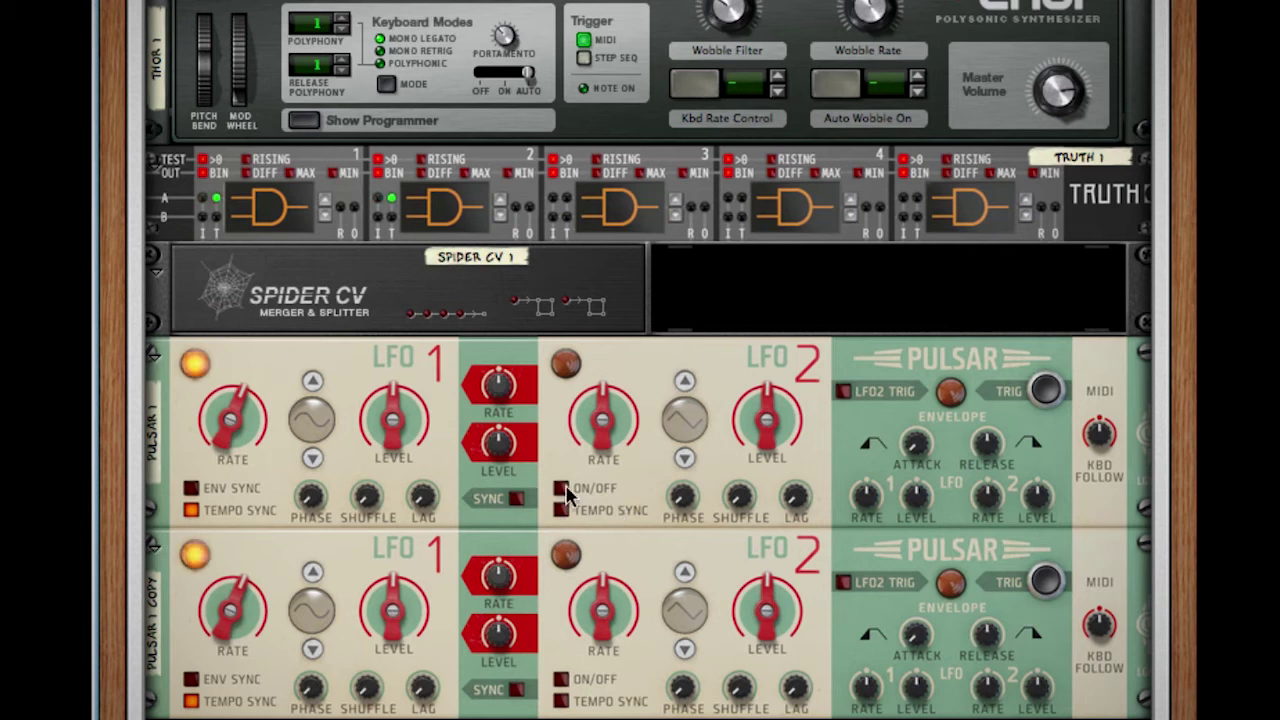
- Turn on LFO2 in both Pulsars and tempo-sync the lower Pulsar's LFO2
left_click(561, 488)
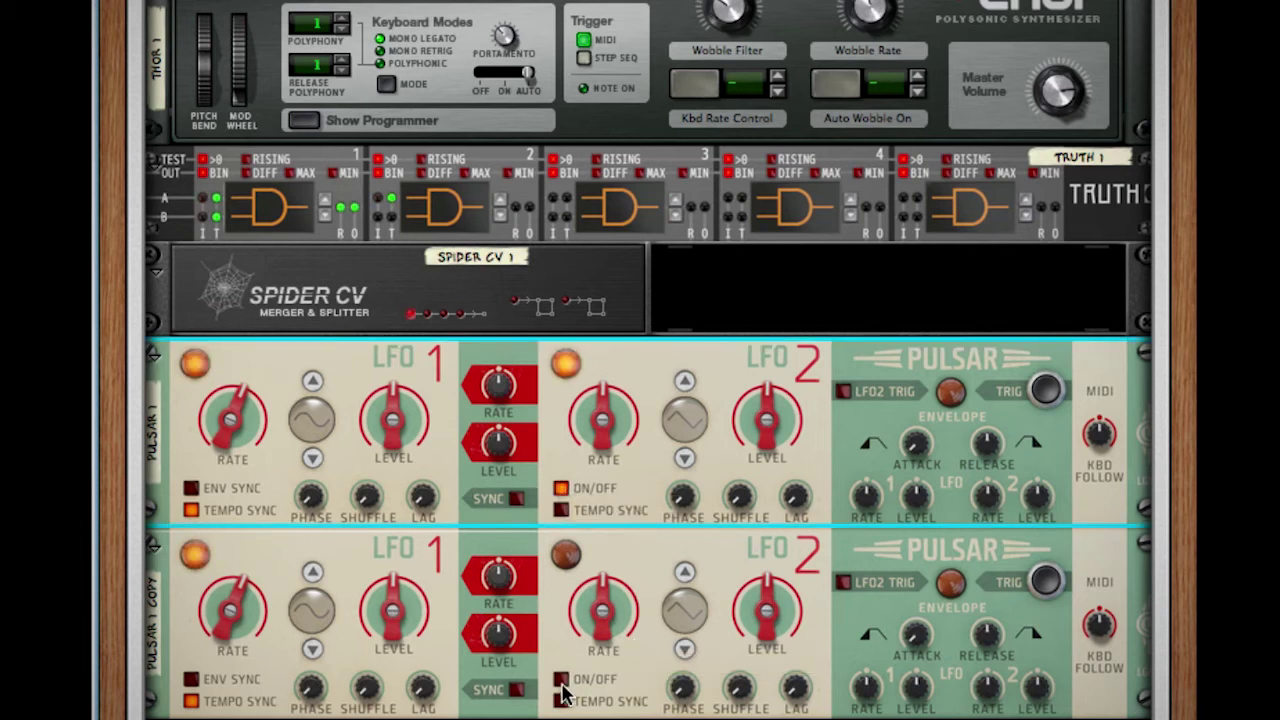
left_click(561, 679)
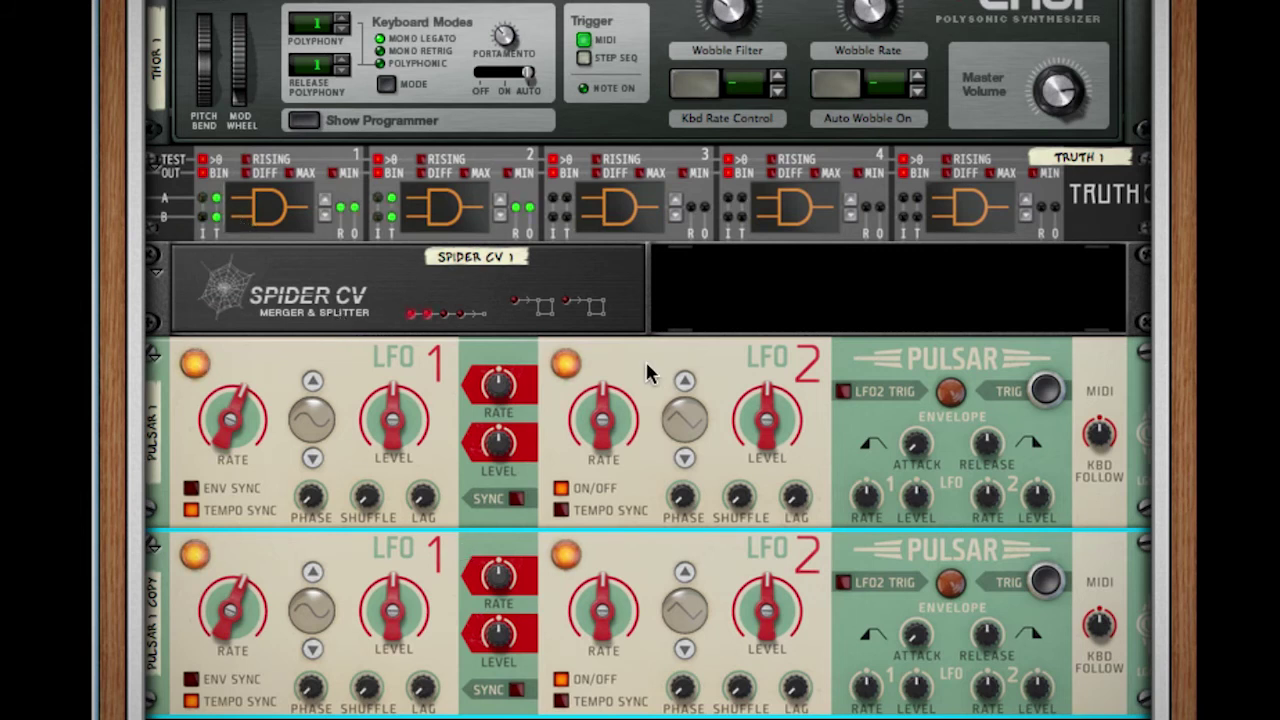
left_click(561, 510)
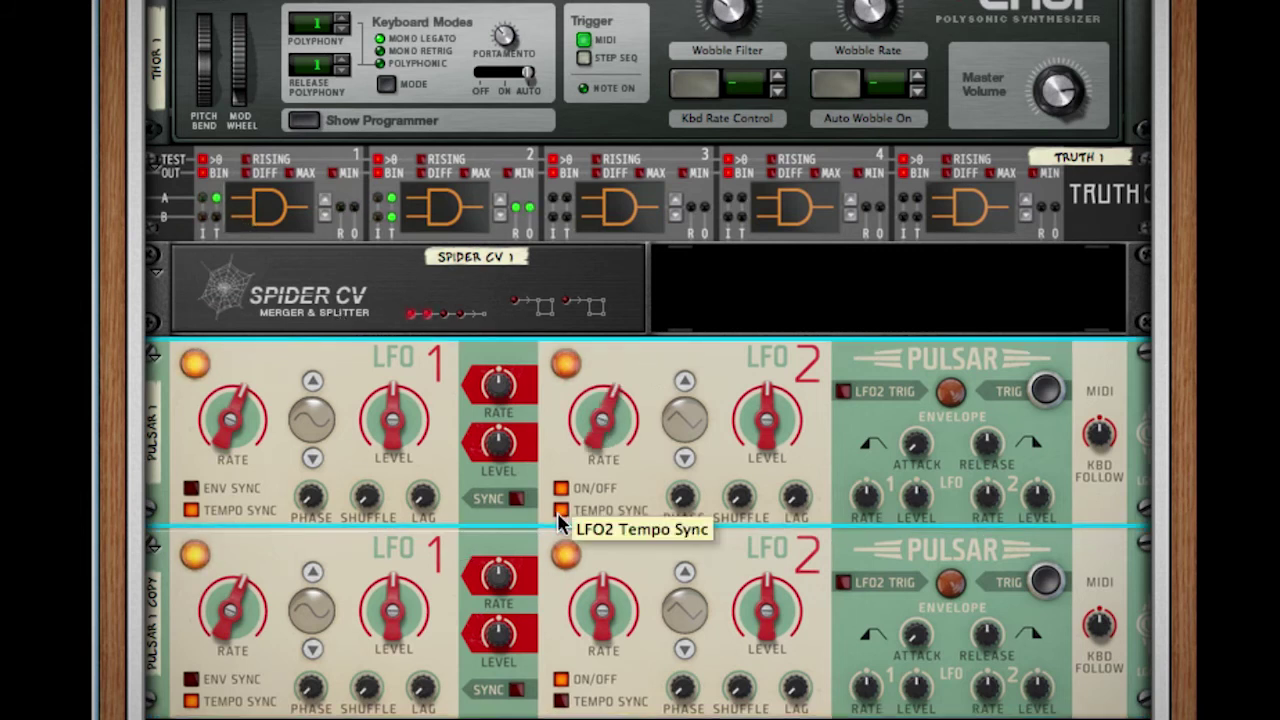
left_click(561, 701)
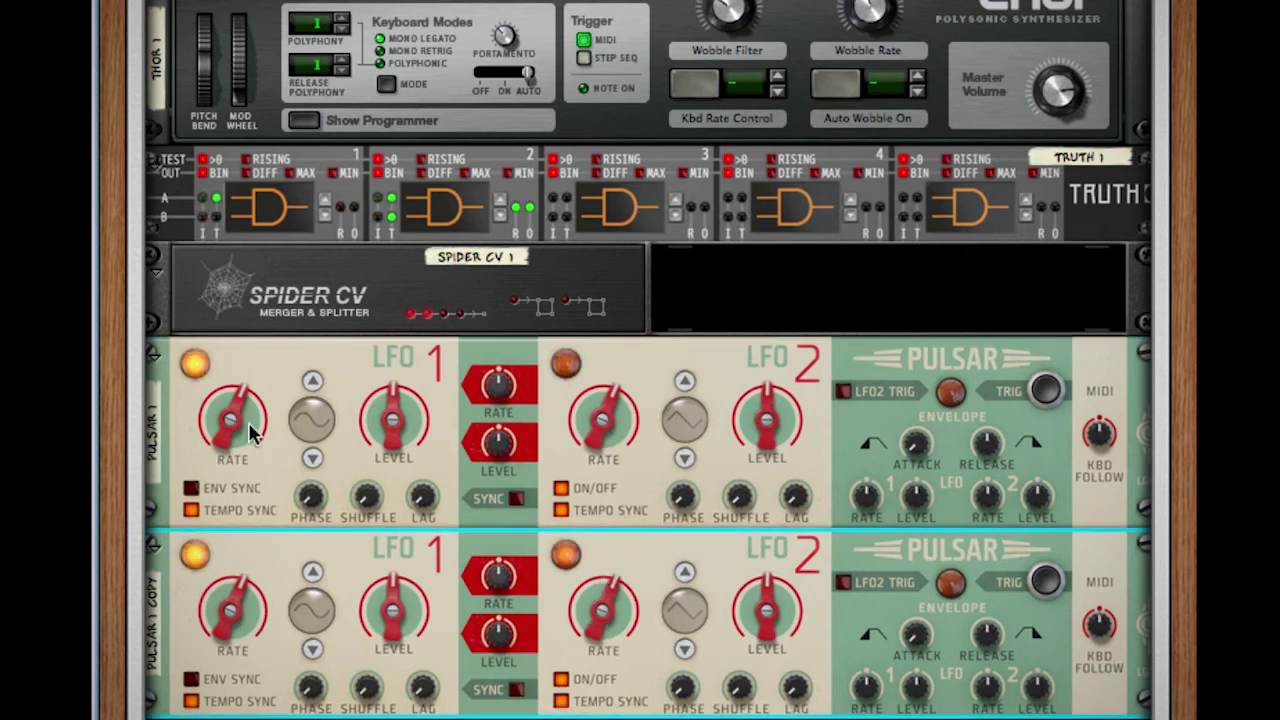
- Set the upper Pulsar's LFO1 to an 8/4 sawtooth and its LFO2 to a 2/4 sine at 100% level
left_click_drag(245, 435, 227, 494)
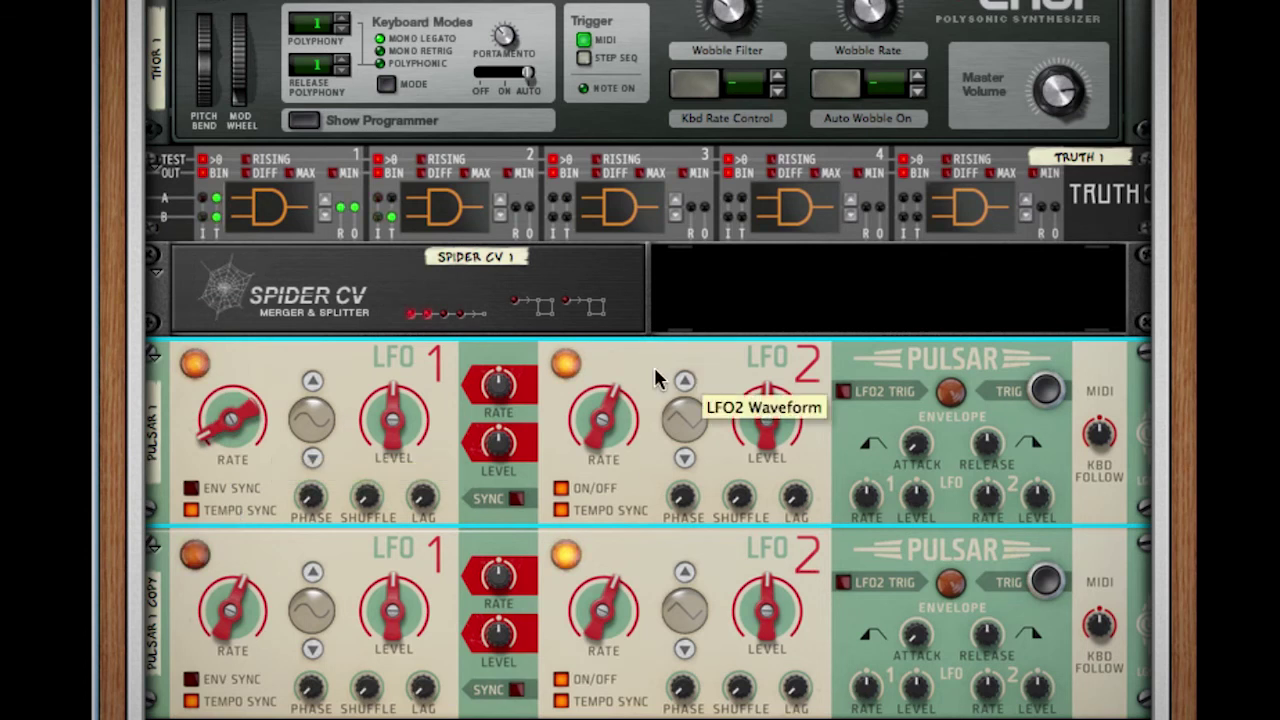
left_click_drag(605, 418, 605, 425)
left_click_drag(767, 420, 740, 230)
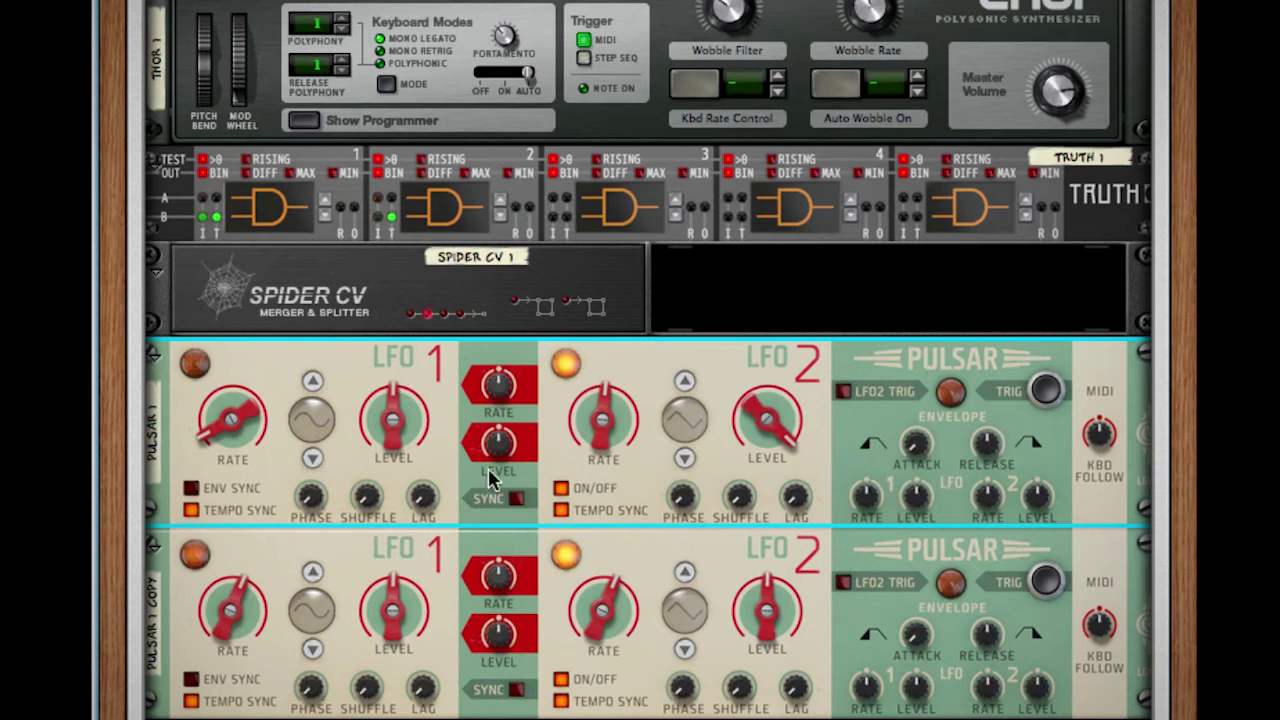
left_click(684, 457)
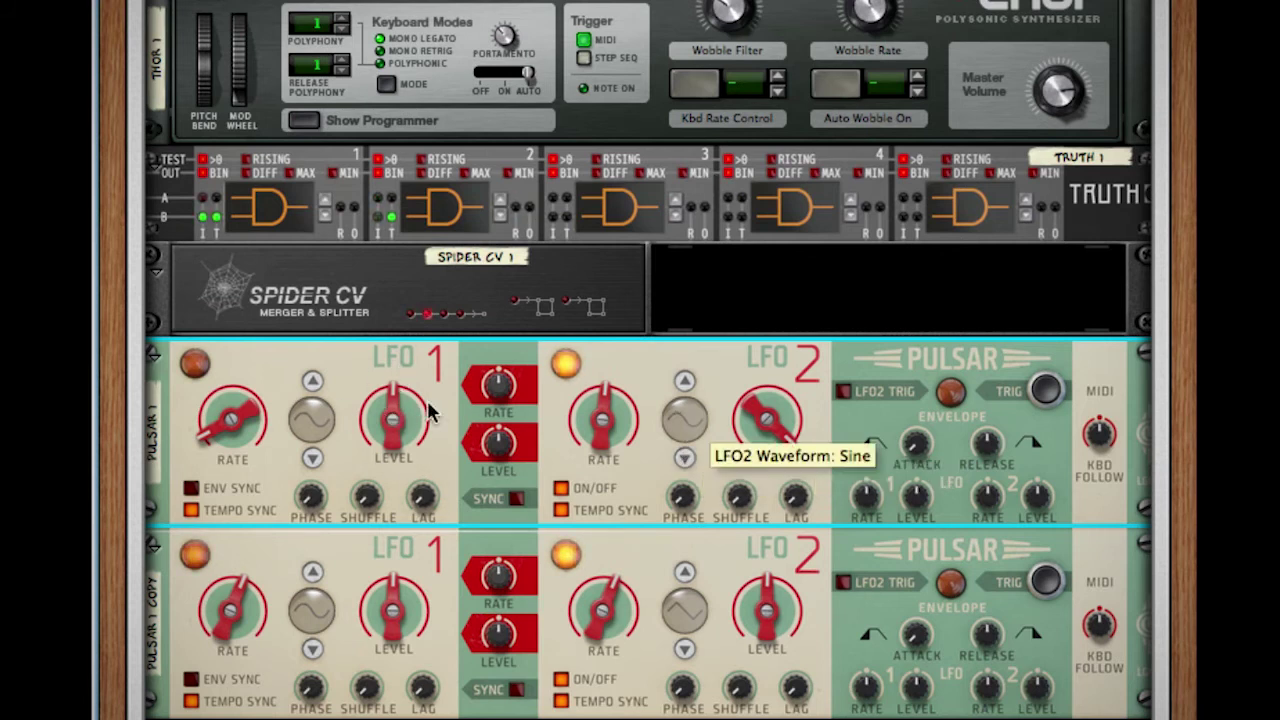
left_click(312, 381)
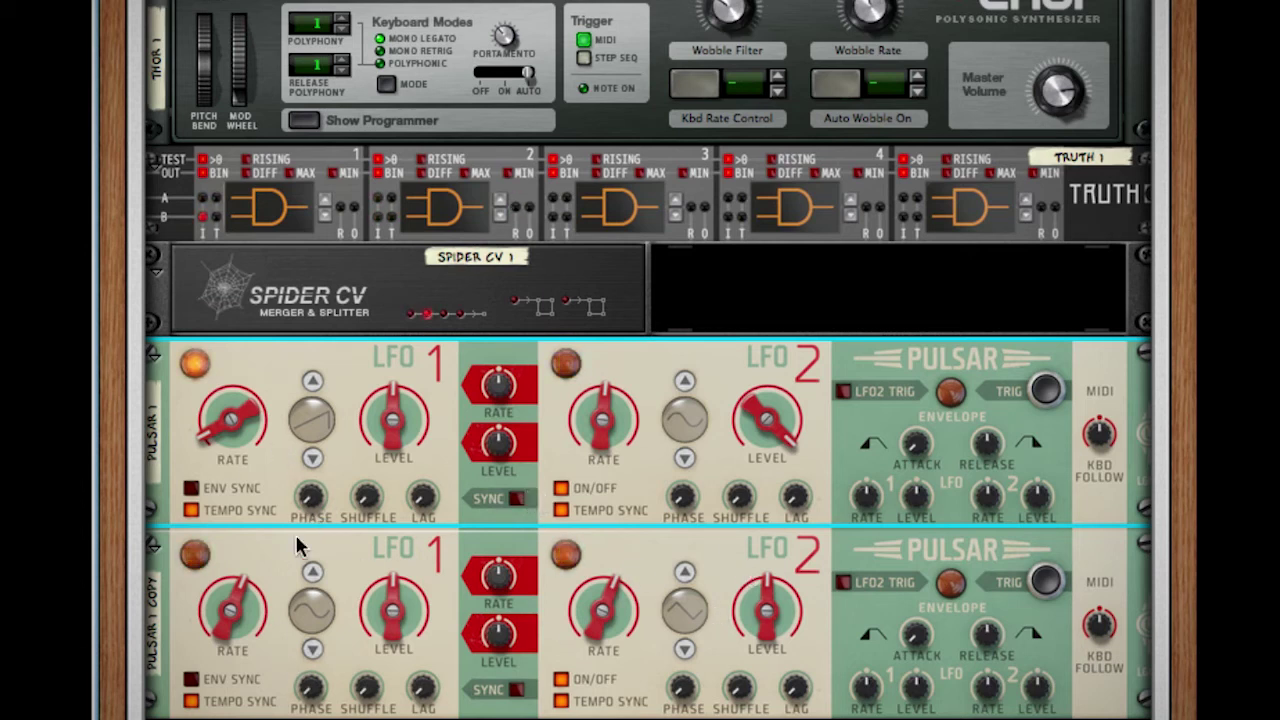
- Switch Pulsar 1 Copy's LFO2 to sawtooth and set its sine LFO1 rate to 4/4
left_click(684, 572)
left_click(684, 572)
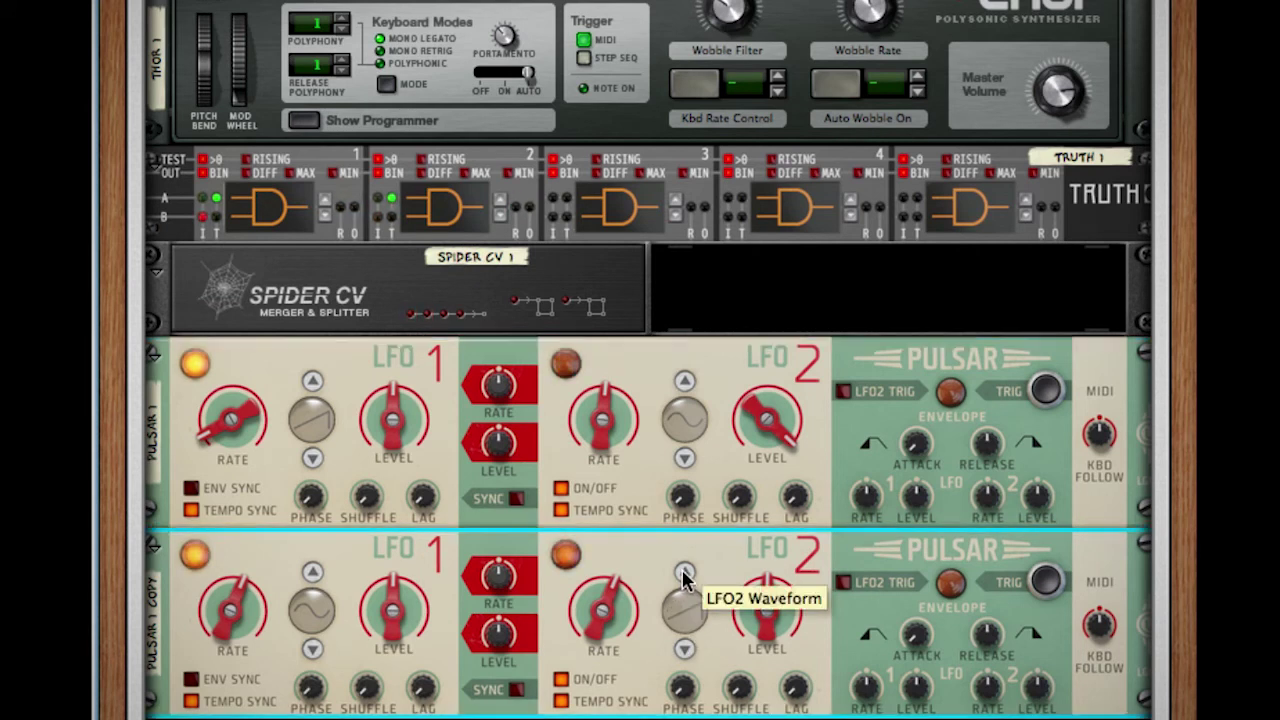
left_click(312, 648)
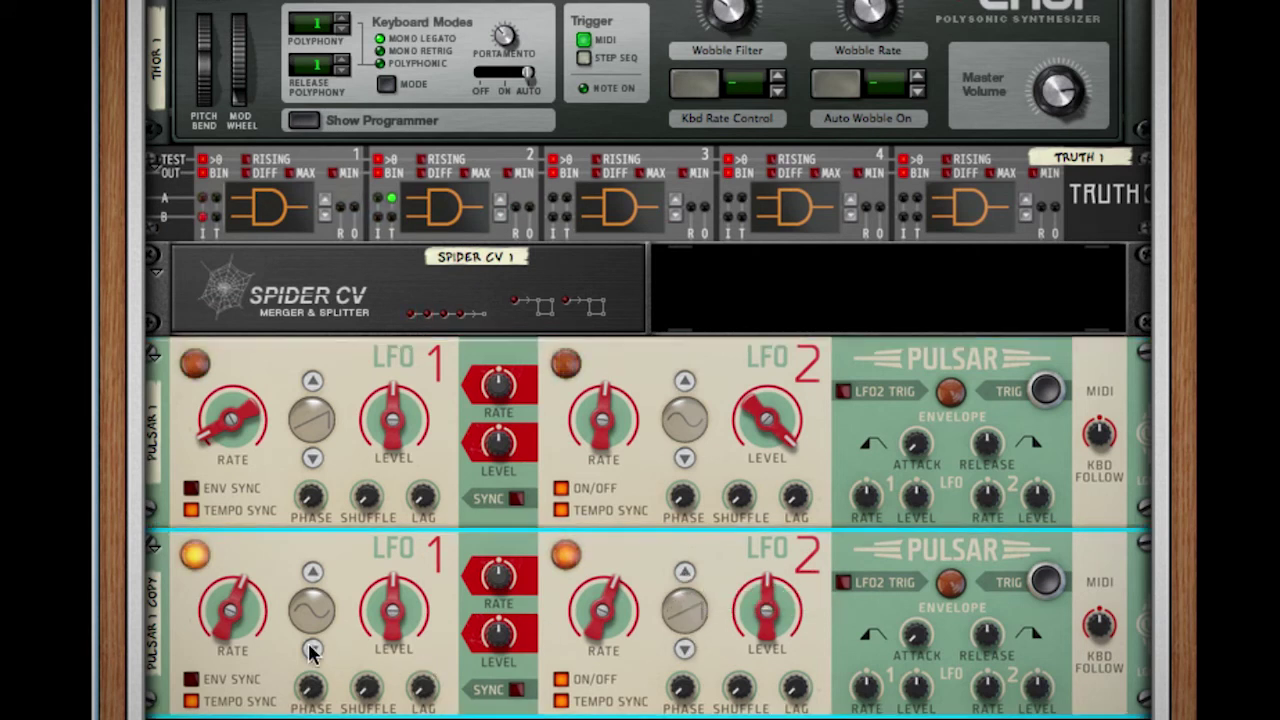
left_click(312, 571)
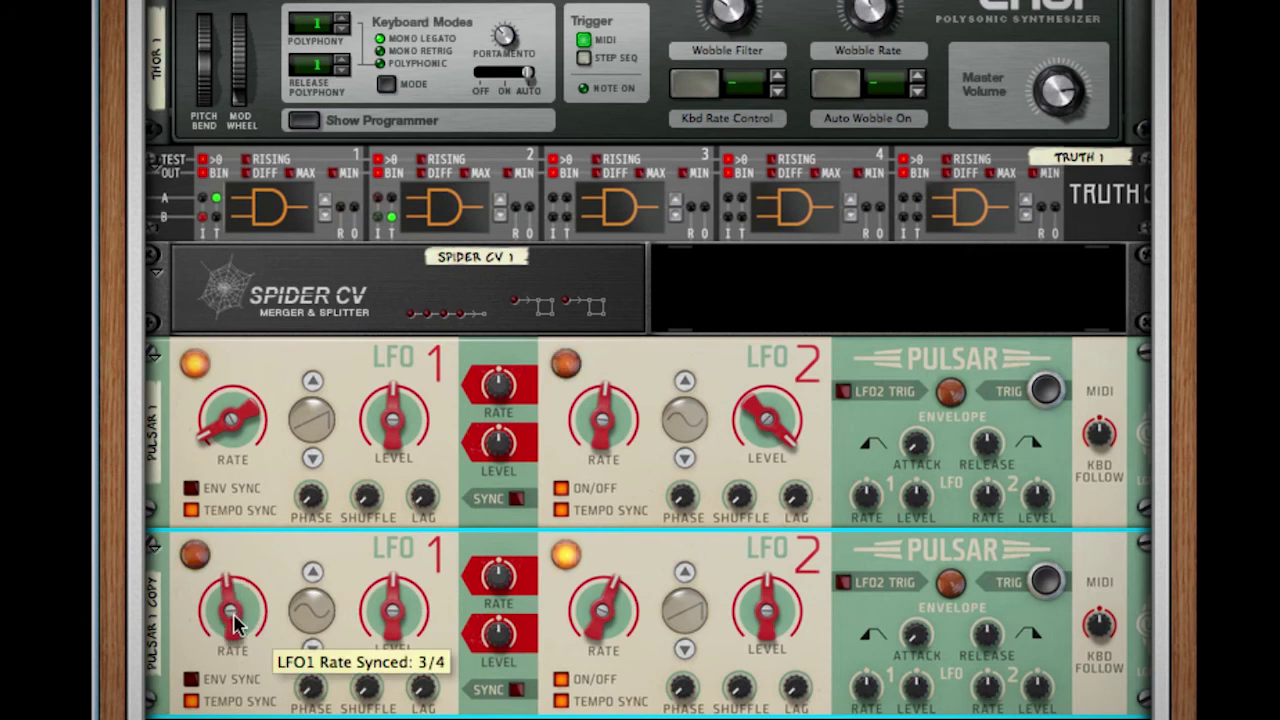
left_click_drag(240, 612, 236, 640)
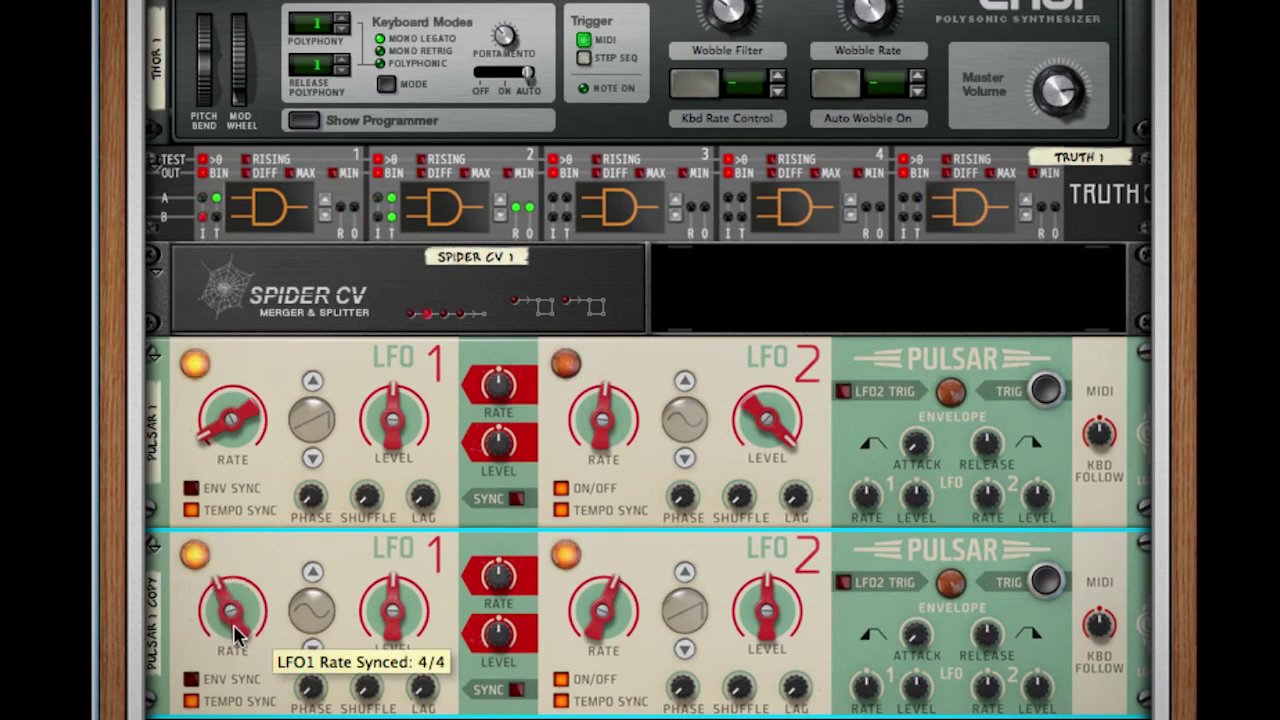
left_click_drag(603, 660, 603, 646)
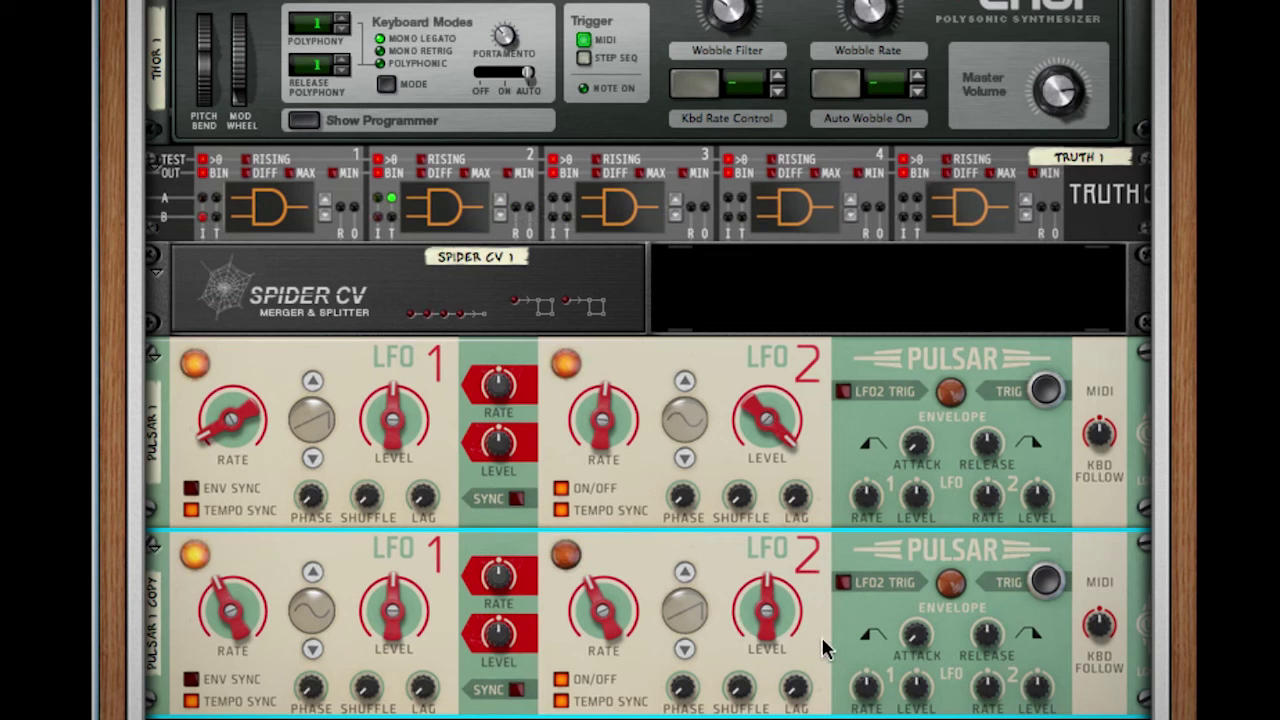
- On Pulsar 1 Copy, set LFO1 level to 100% and raise LFO2 level to 69%
mouse_move(785, 620)
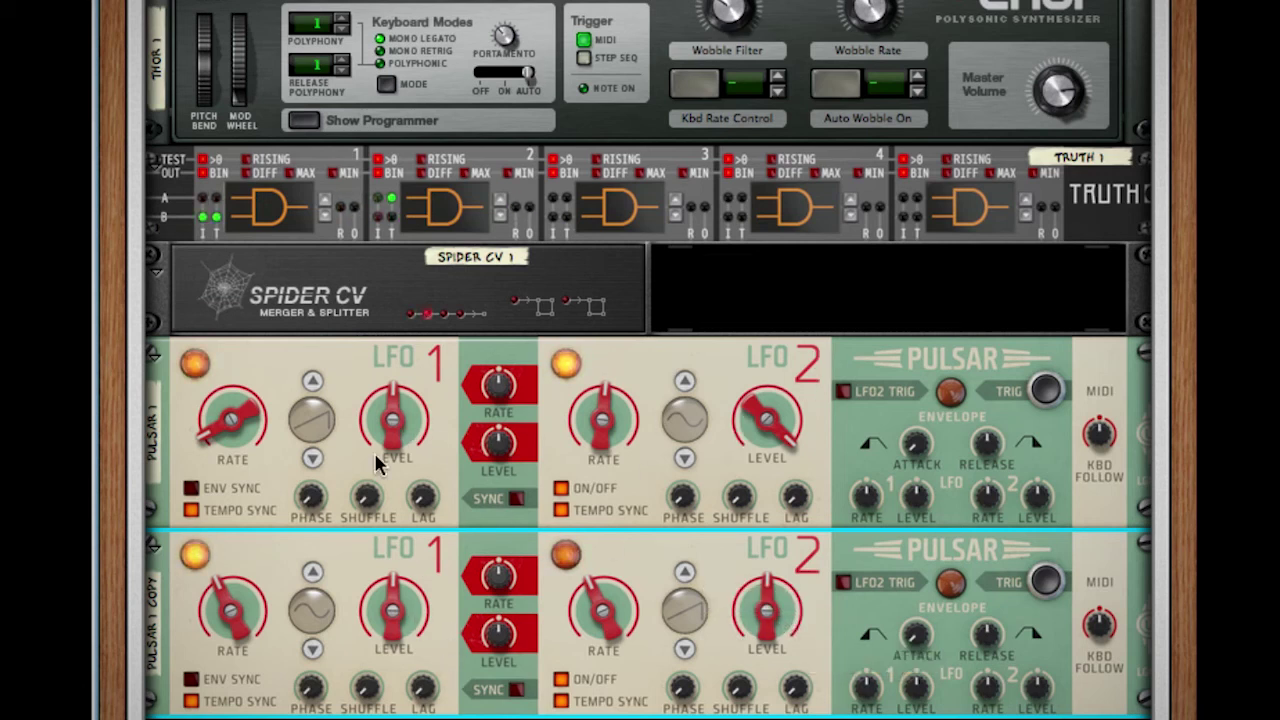
left_click_drag(386, 626, 384, 408)
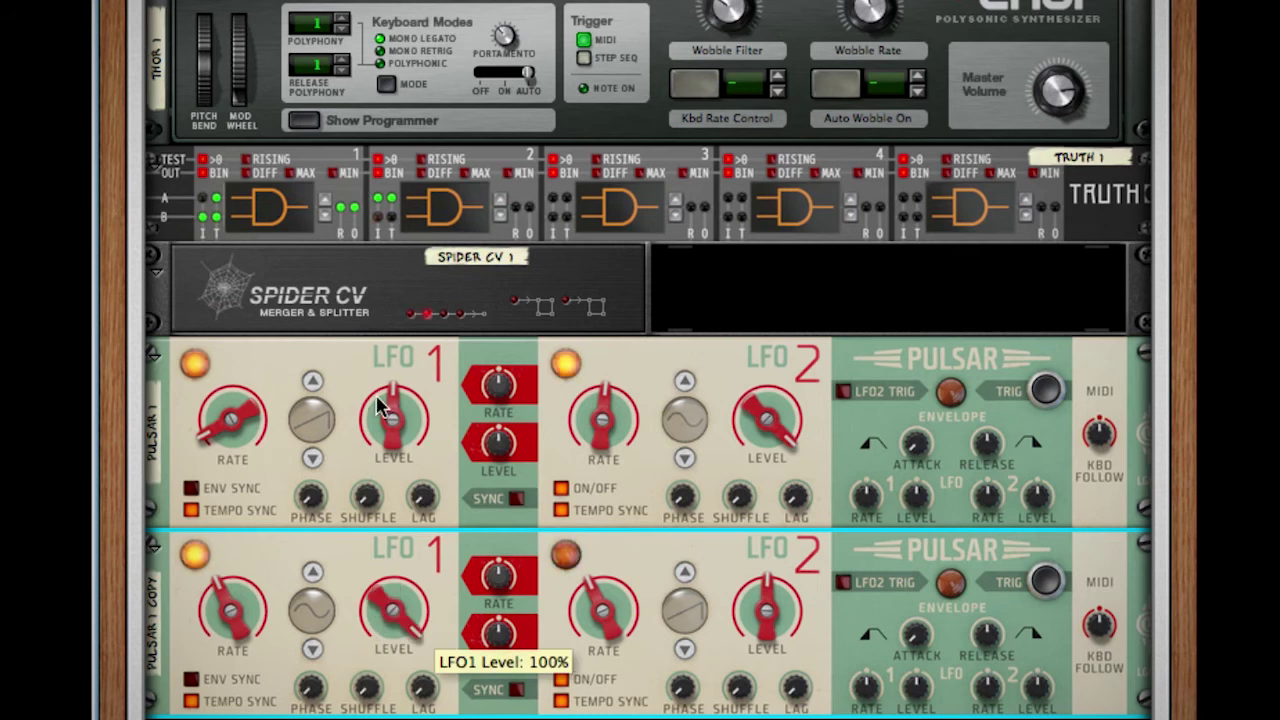
mouse_move(770, 620)
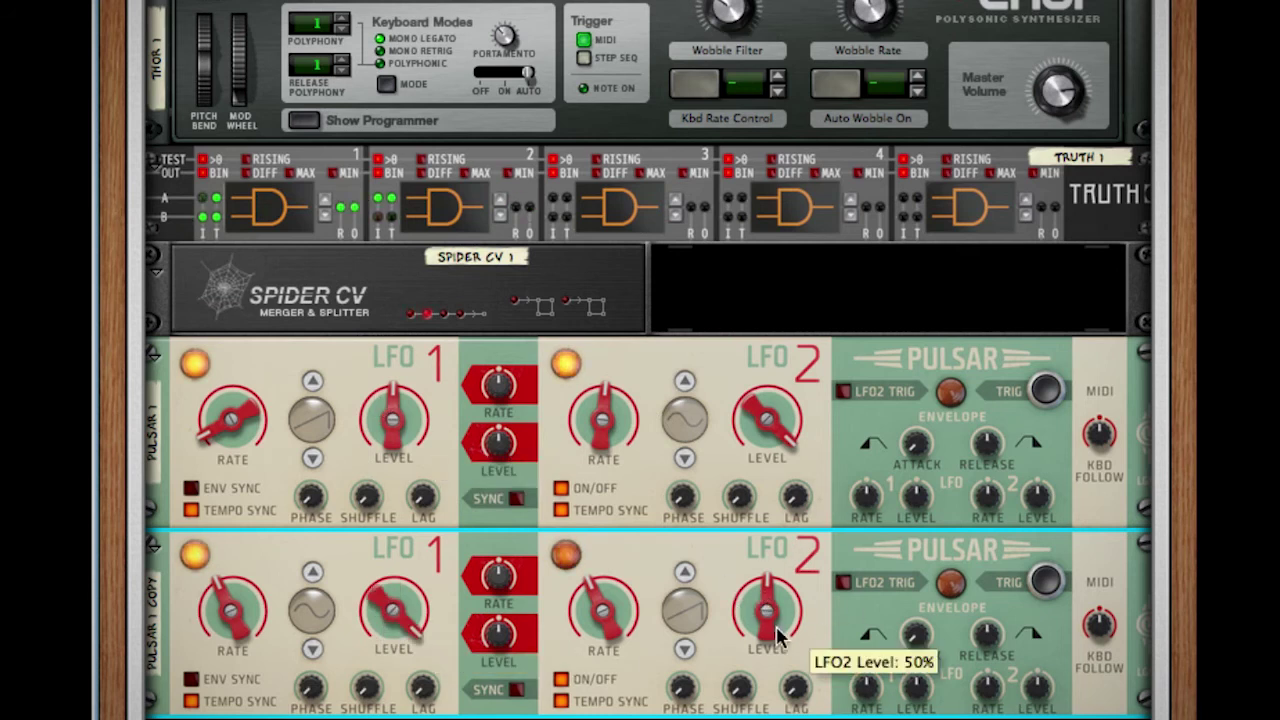
left_click_drag(769, 616, 765, 592)
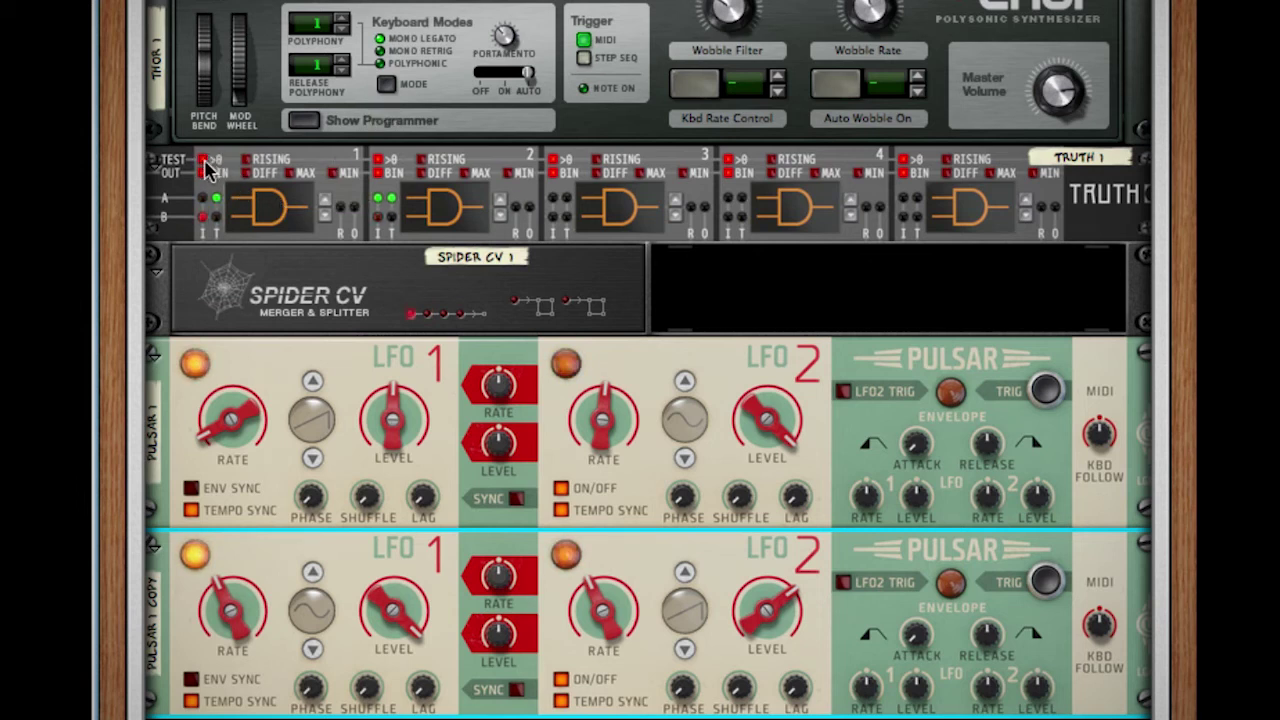
left_click(255, 165)
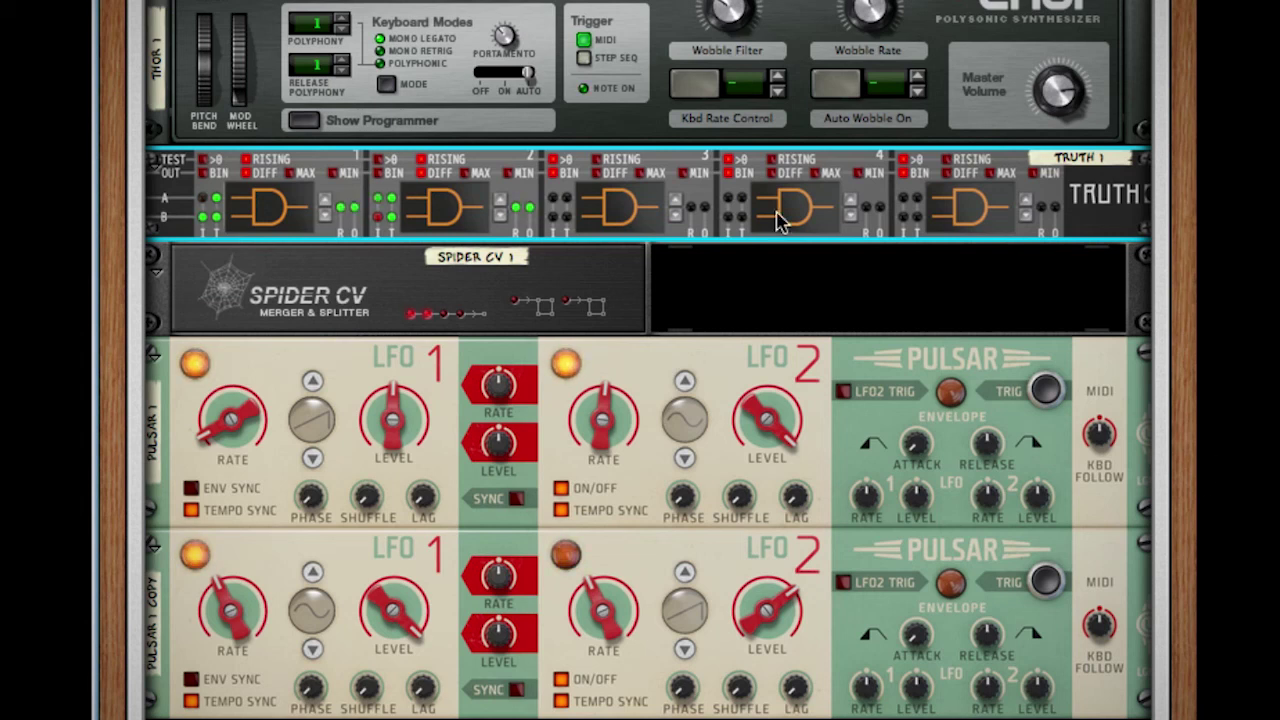
- Switch Truth gate 2 from AND to a buffer function, leaving gate 1 as AND
left_click(424, 212)
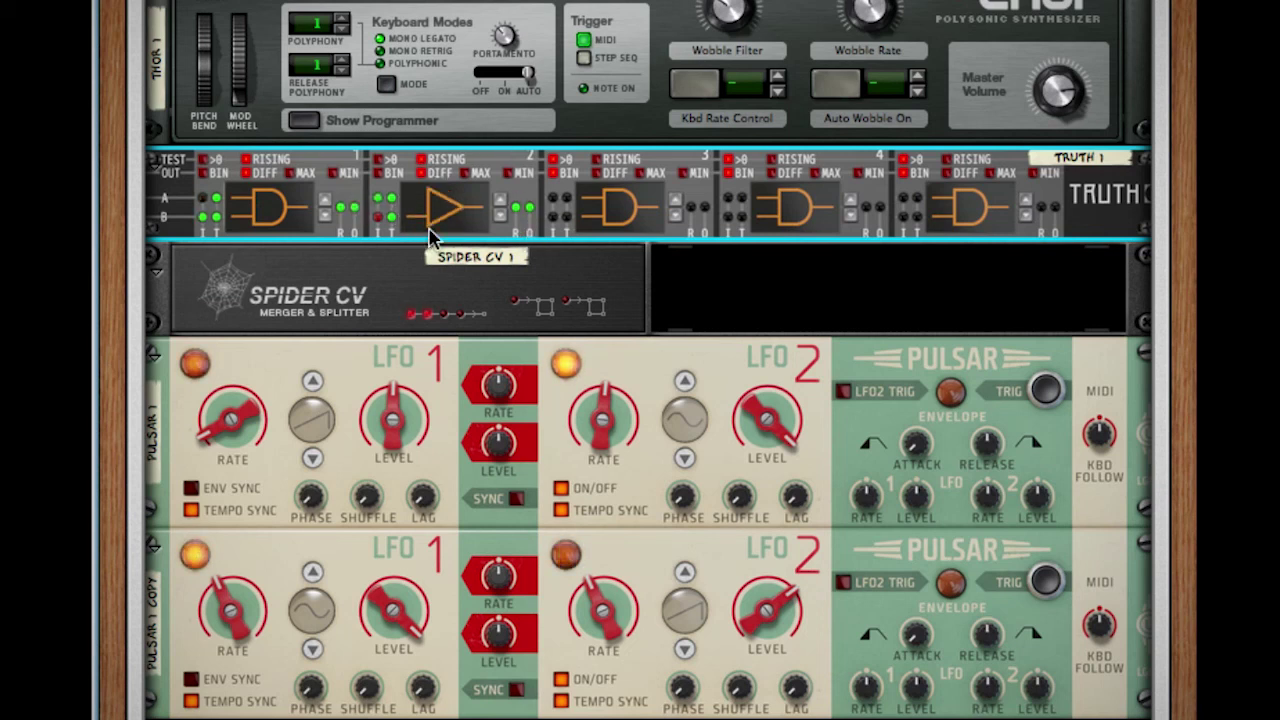